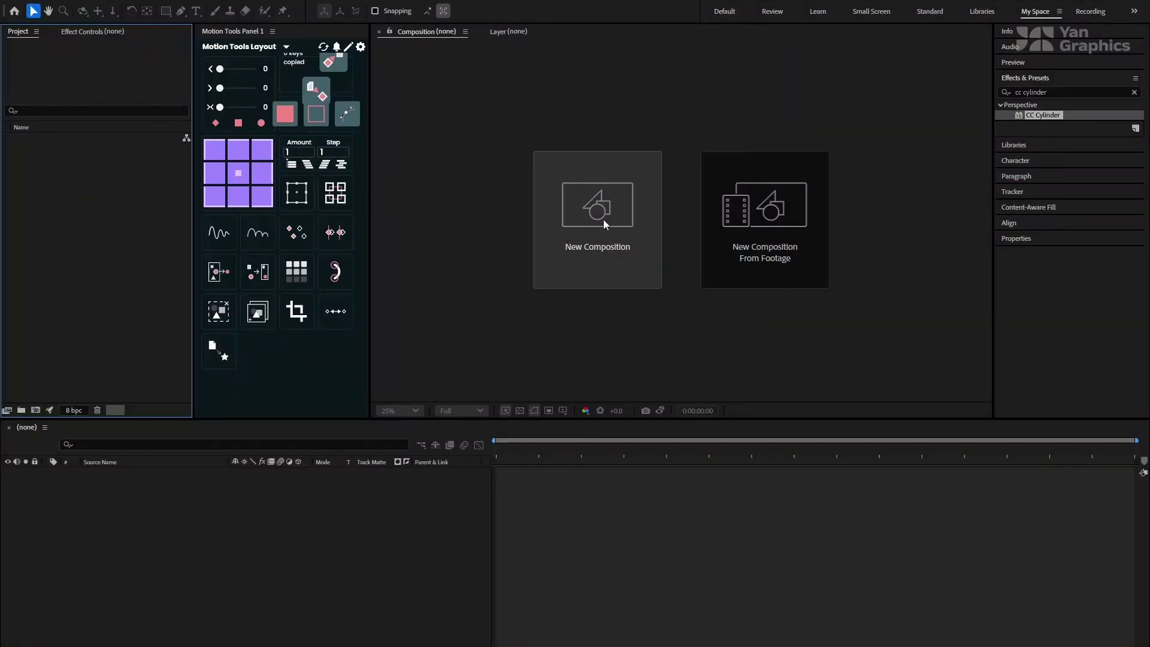
Create a 1080×1920, 24 fps, 30-second composition named 'Dollar Fall'.
click(602, 219)
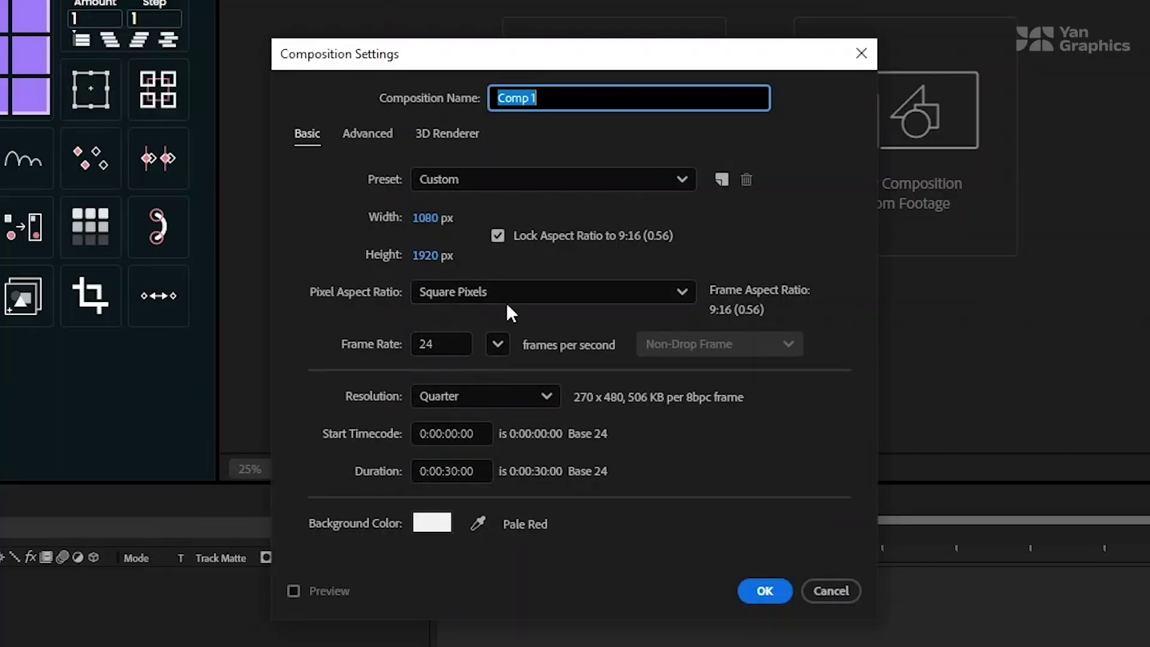
click(555, 97)
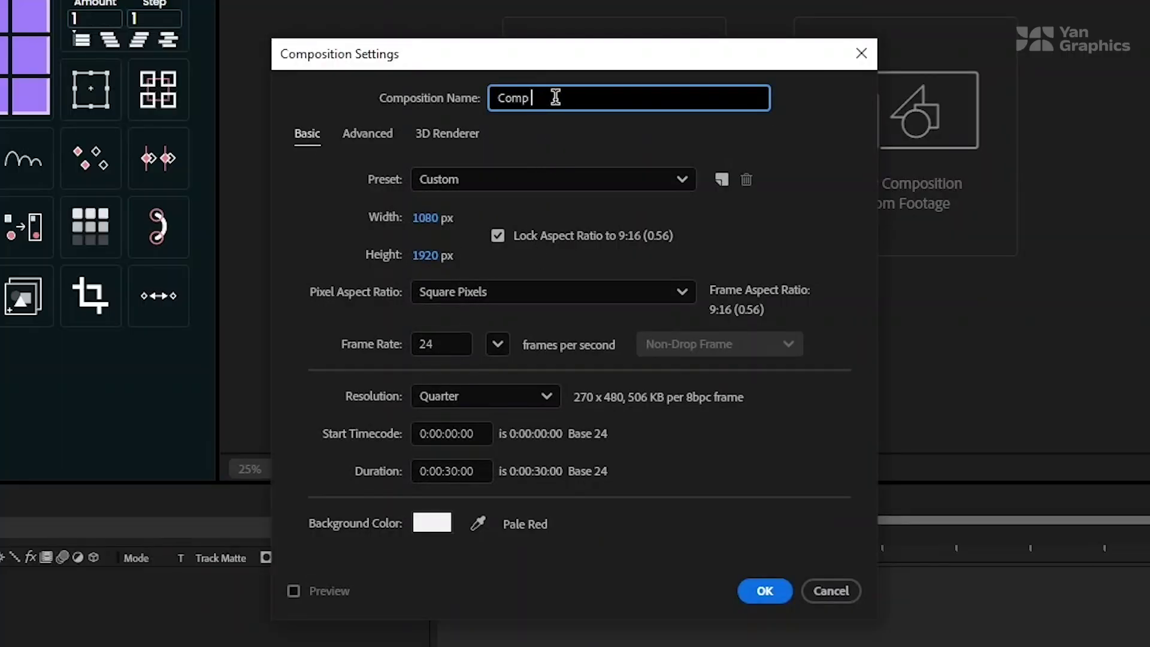
key(BackSpace)
key(BackSpace)
key(BackSpace)
key(BackSpace)
key(BackSpace)
text(Dollar Fall)
click(764, 592)
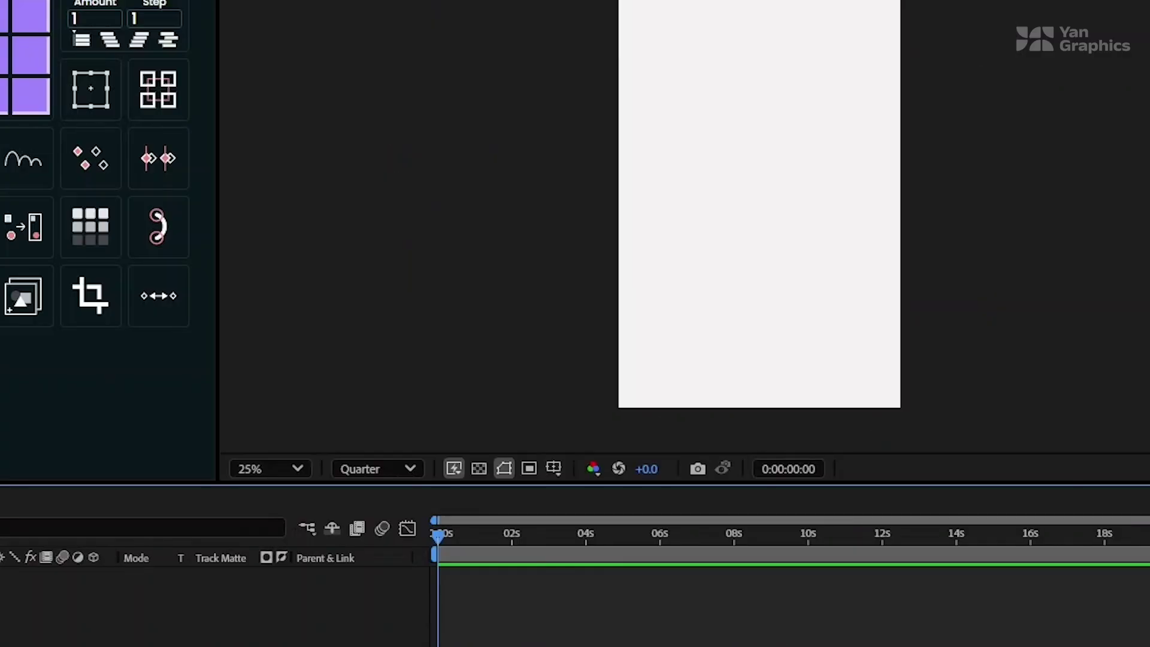
Import Dollar Bill.png and place it as a layer in the composition.
right_click(78, 197)
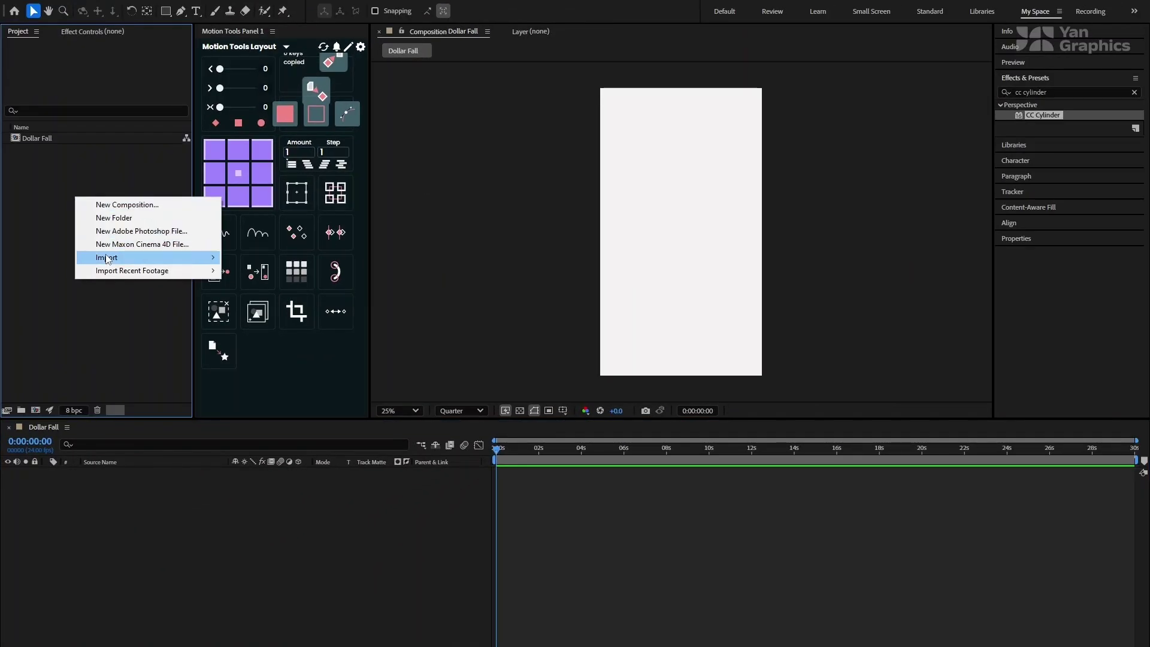
click(252, 257)
click(587, 227)
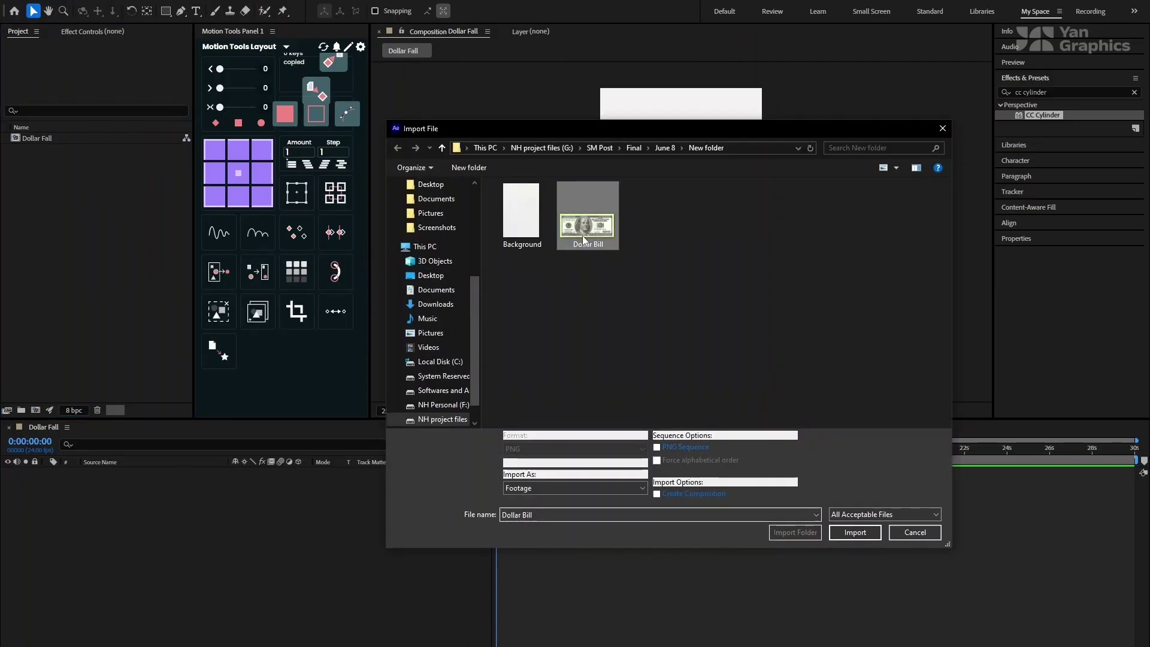
click(855, 533)
drag(42, 139, 124, 538)
Pre-compose the Dollar Bill layer into 'Dollar Bill.png Comp 1' and open that precomp.
right_click(141, 477)
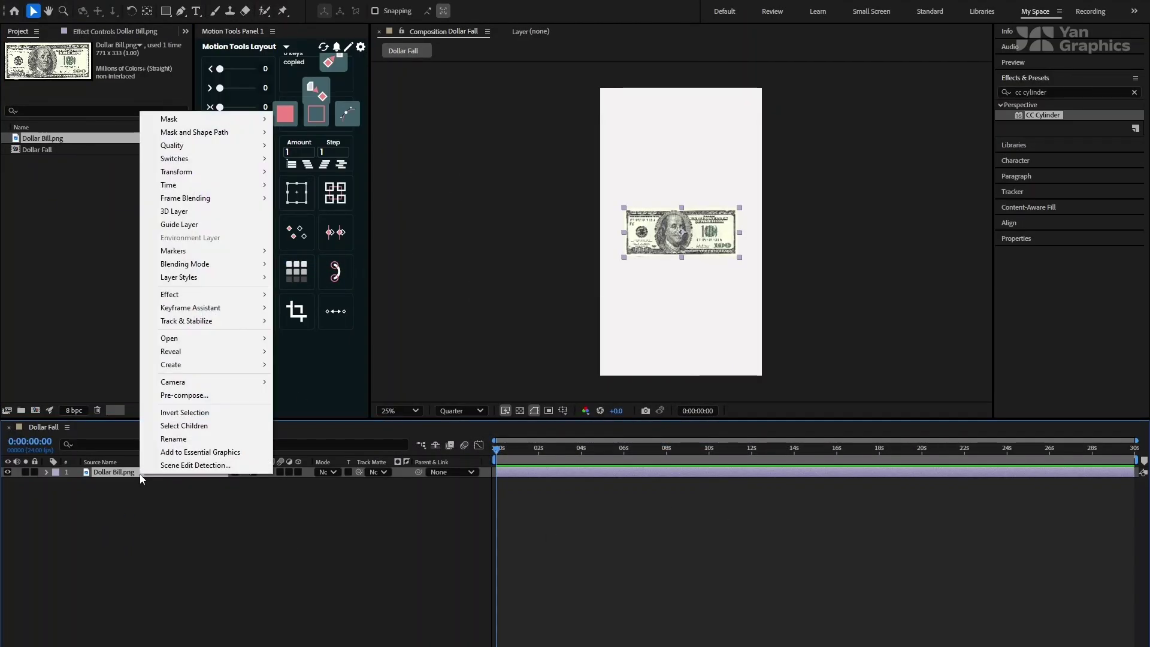
click(184, 395)
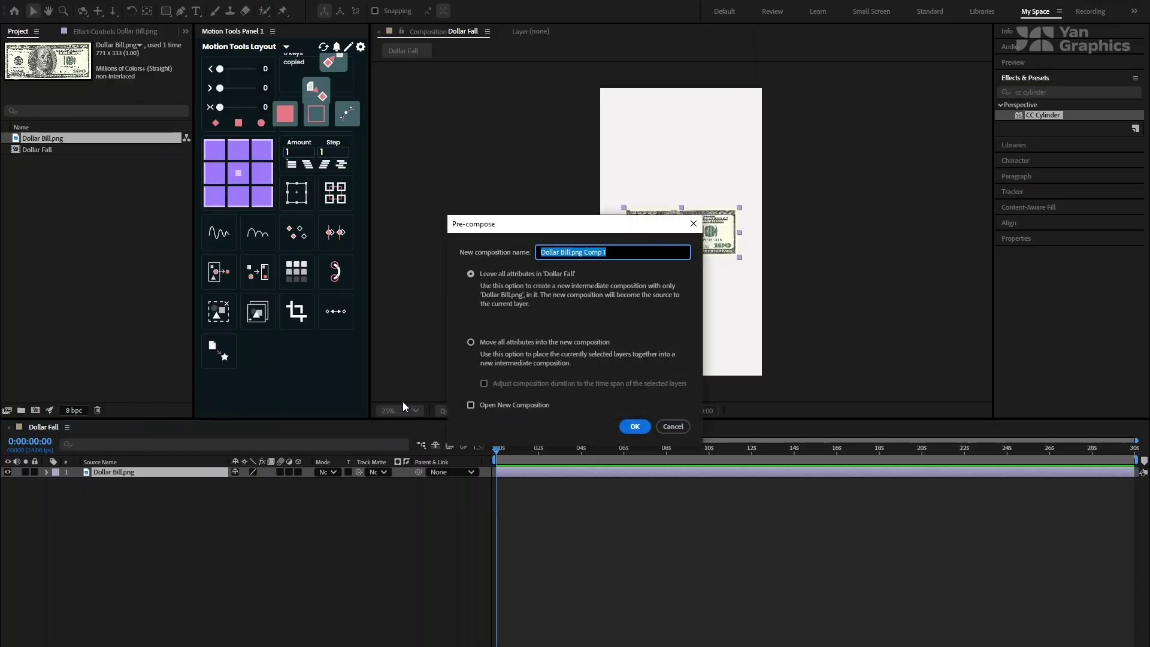
click(631, 427)
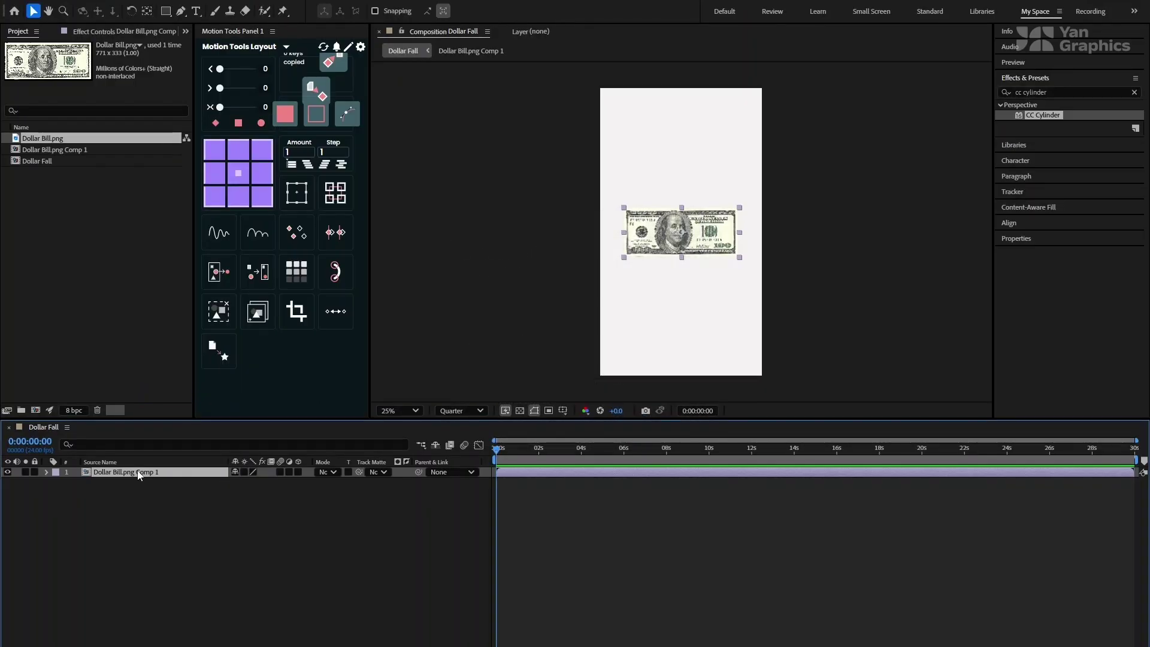
double_click(138, 473)
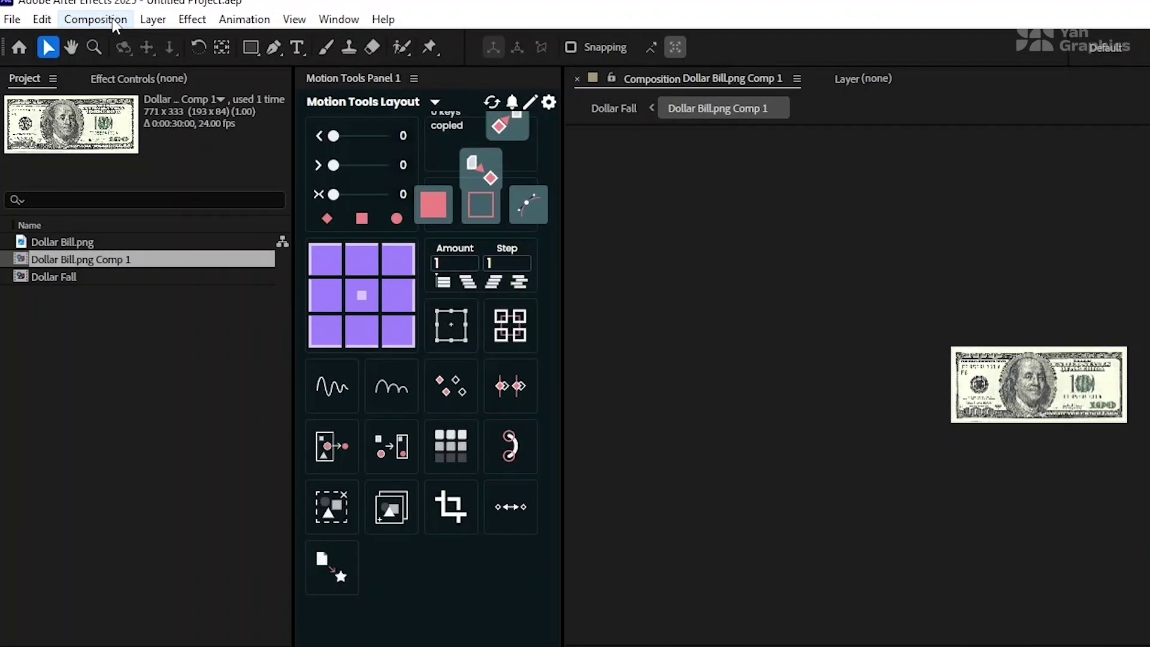
Change Dollar Bill.png Comp 1's width to 2500 in Composition Settings, making it 2500×1080.
click(114, 19)
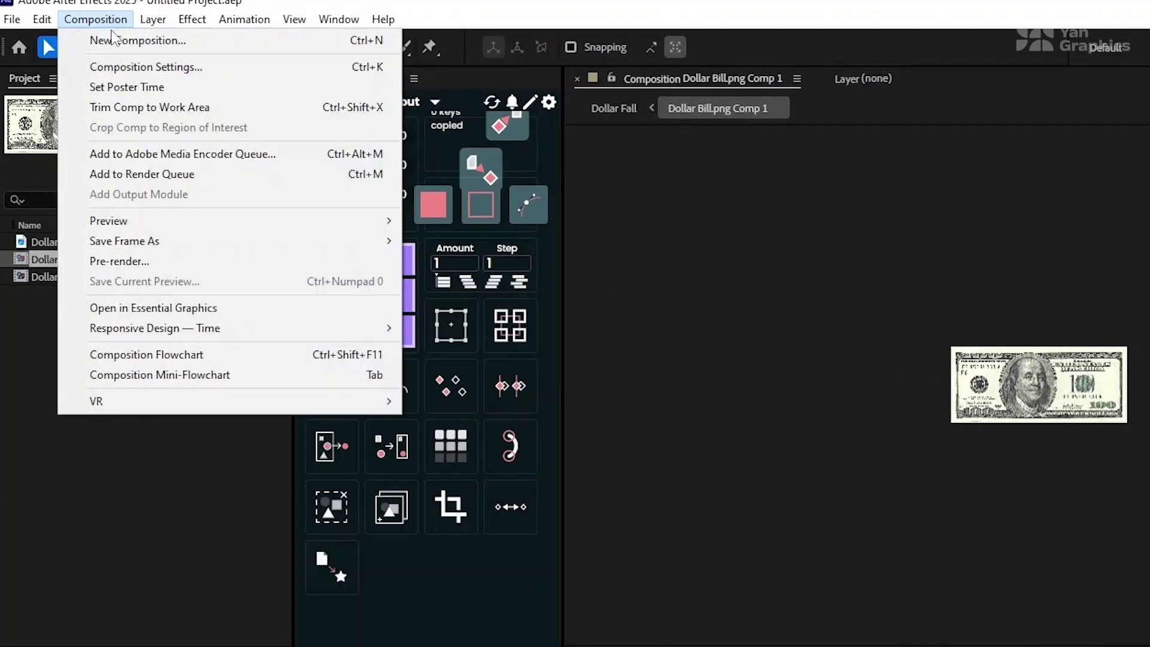
click(120, 69)
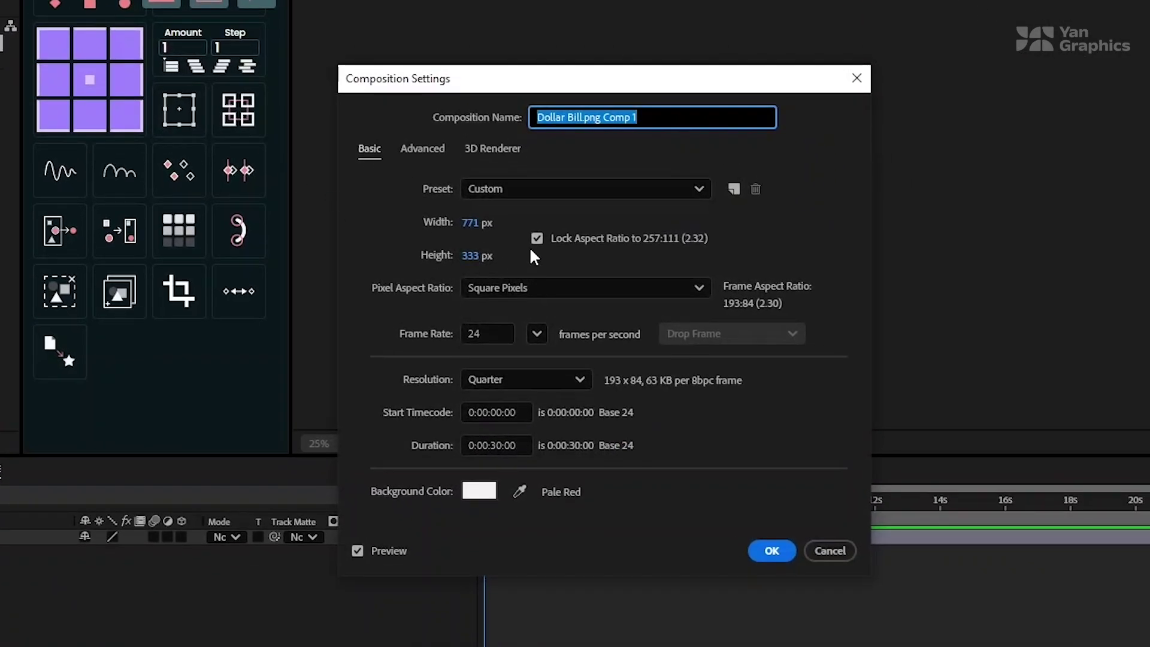
click(473, 223)
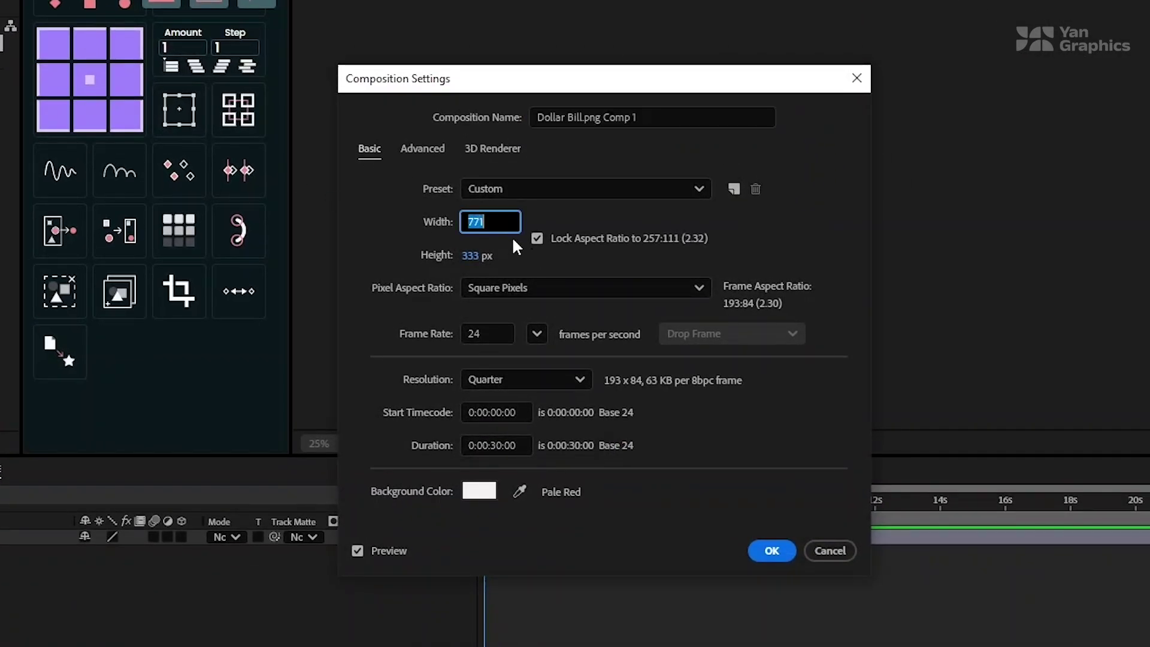
text(2500)
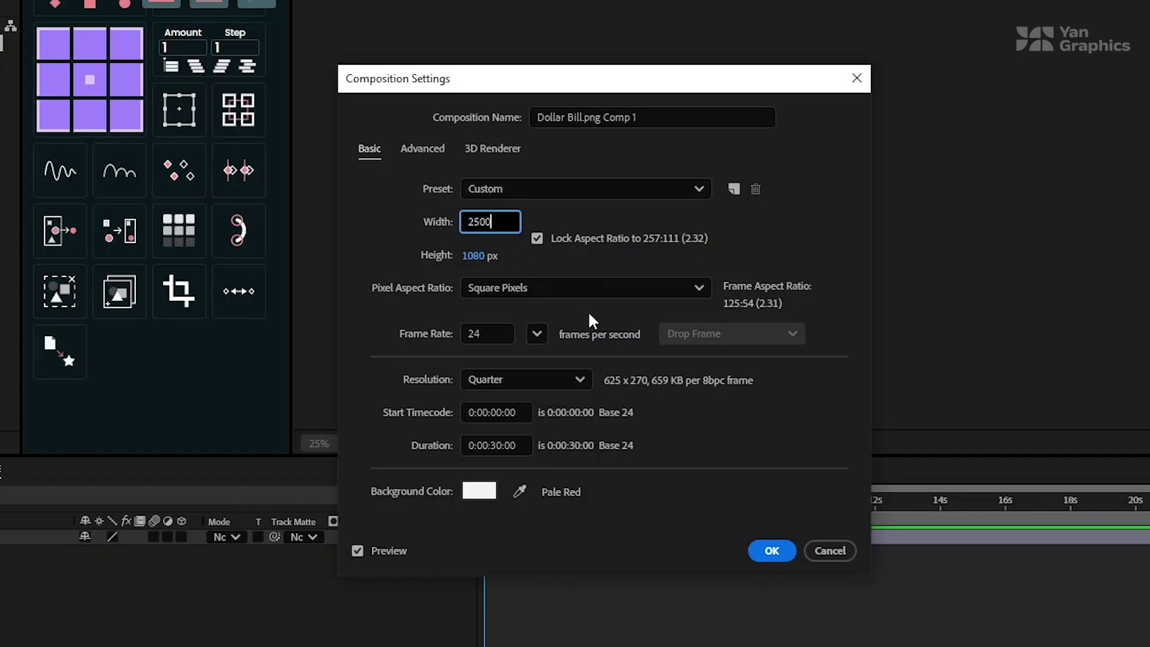
click(767, 551)
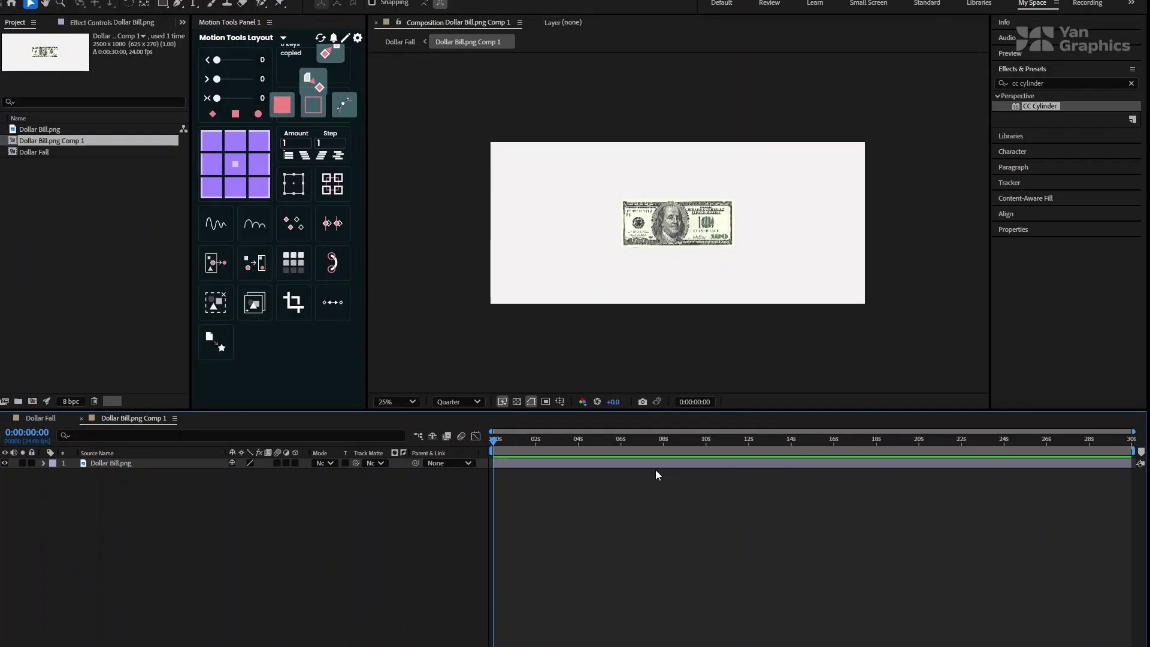
Keyframe the bill layer's Rotation at 0 s and 10 s so it spins.
click(179, 463)
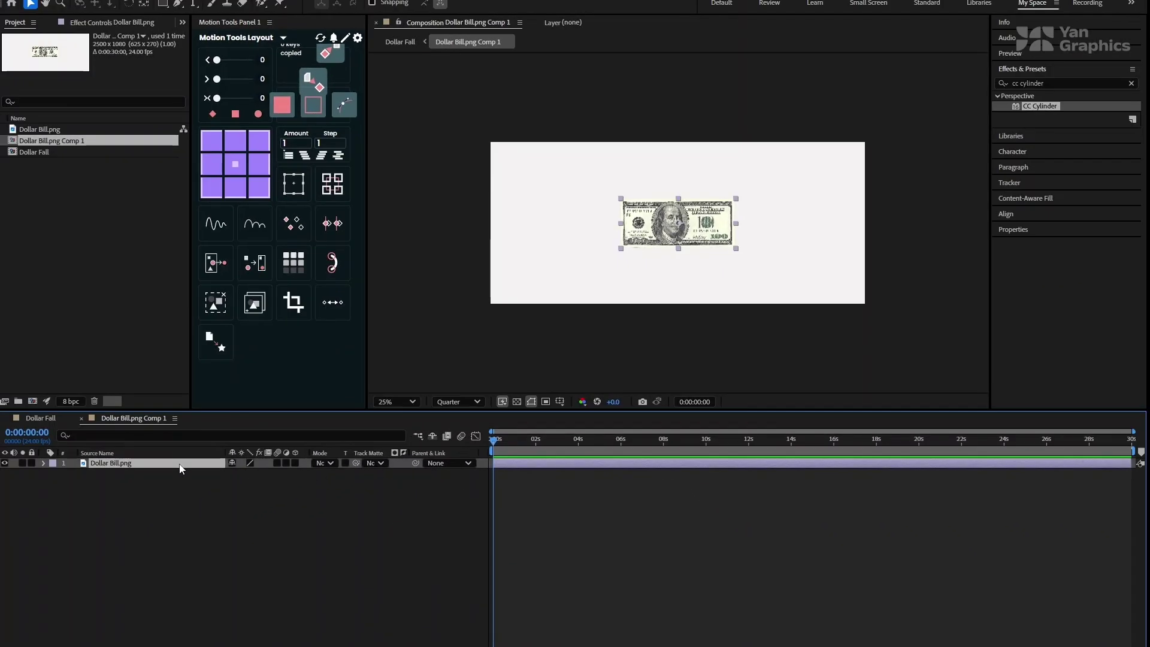
key(r)
click(73, 474)
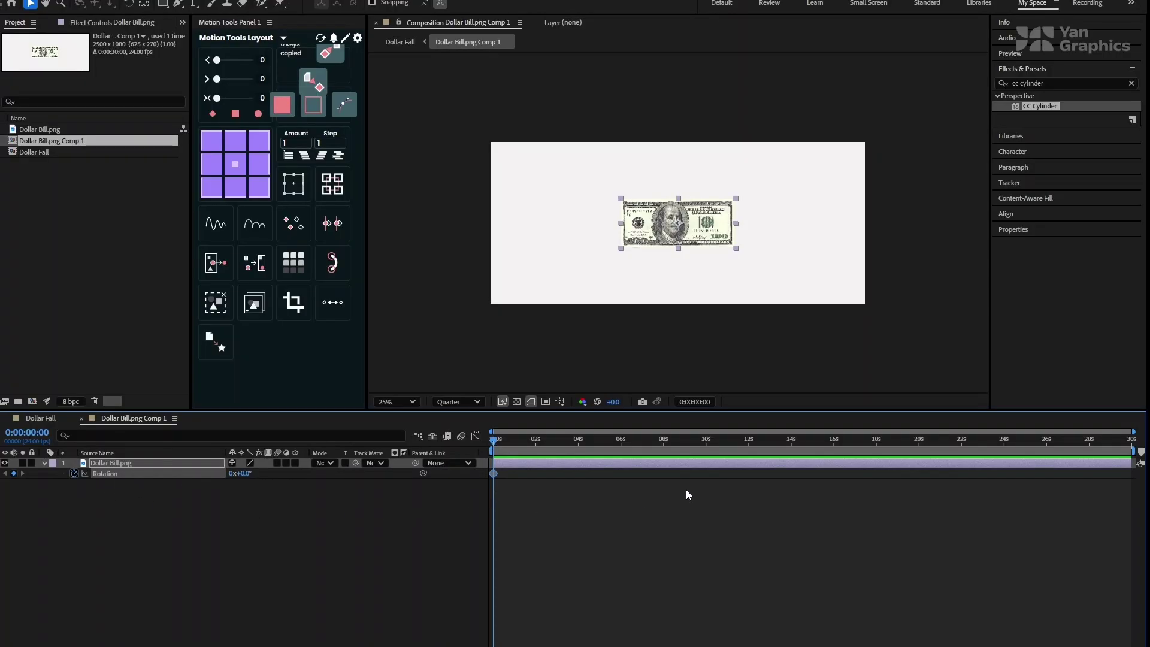
click(707, 448)
click(233, 474)
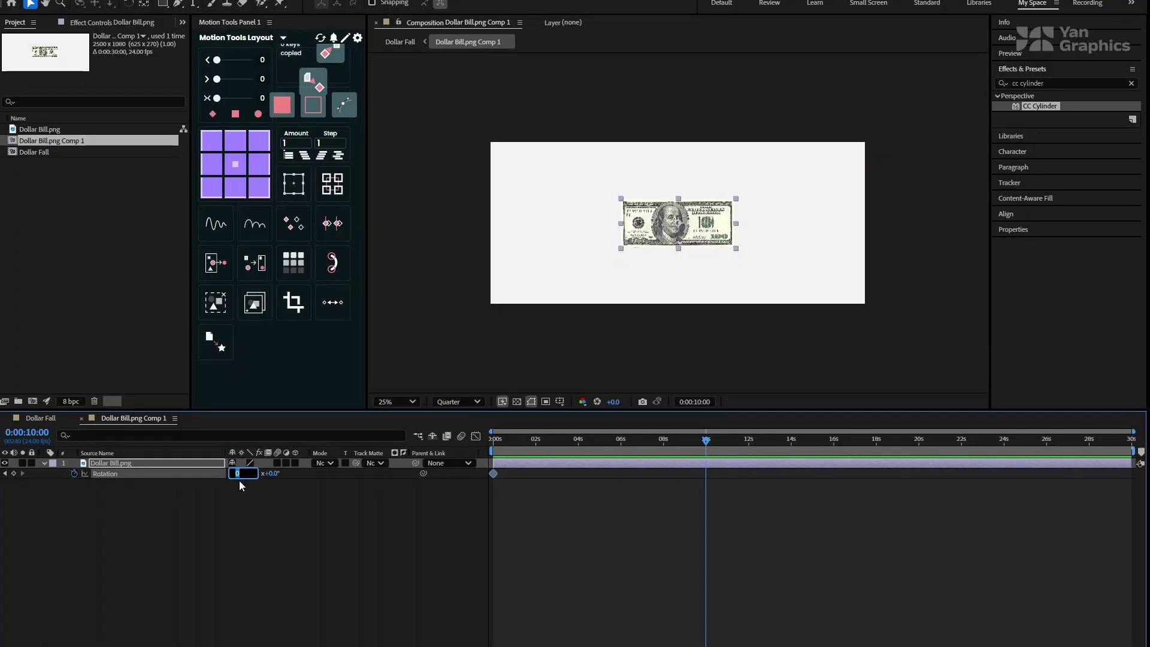
key(Return)
Preview the spin from the start of the precomp.
key(Home)
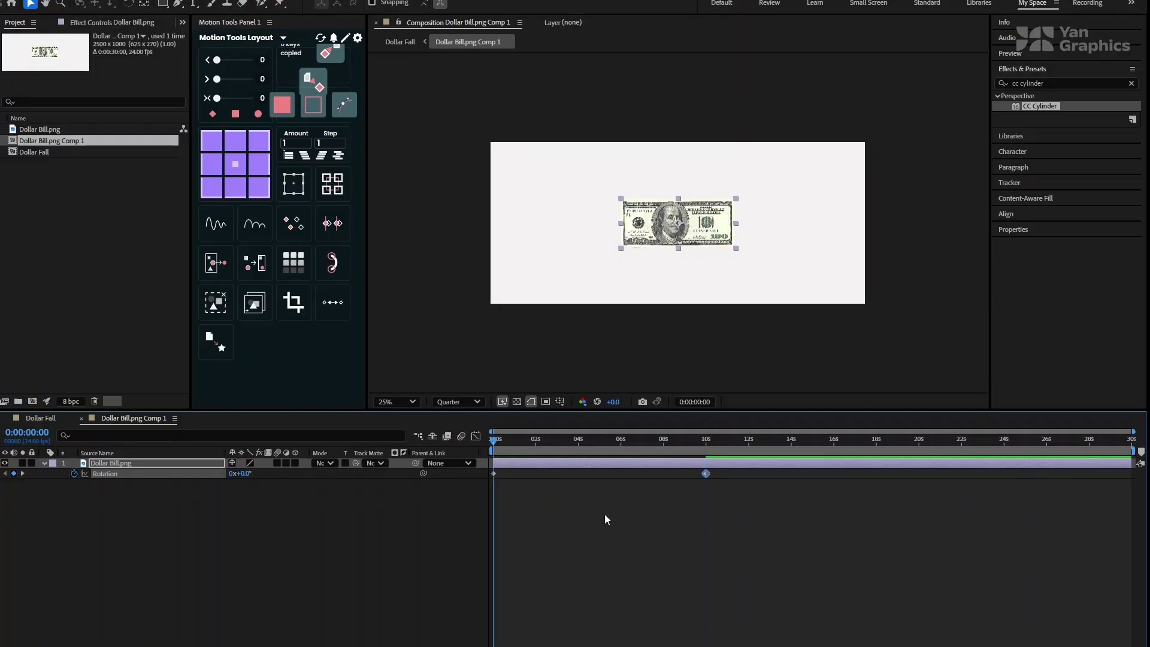
key(space)
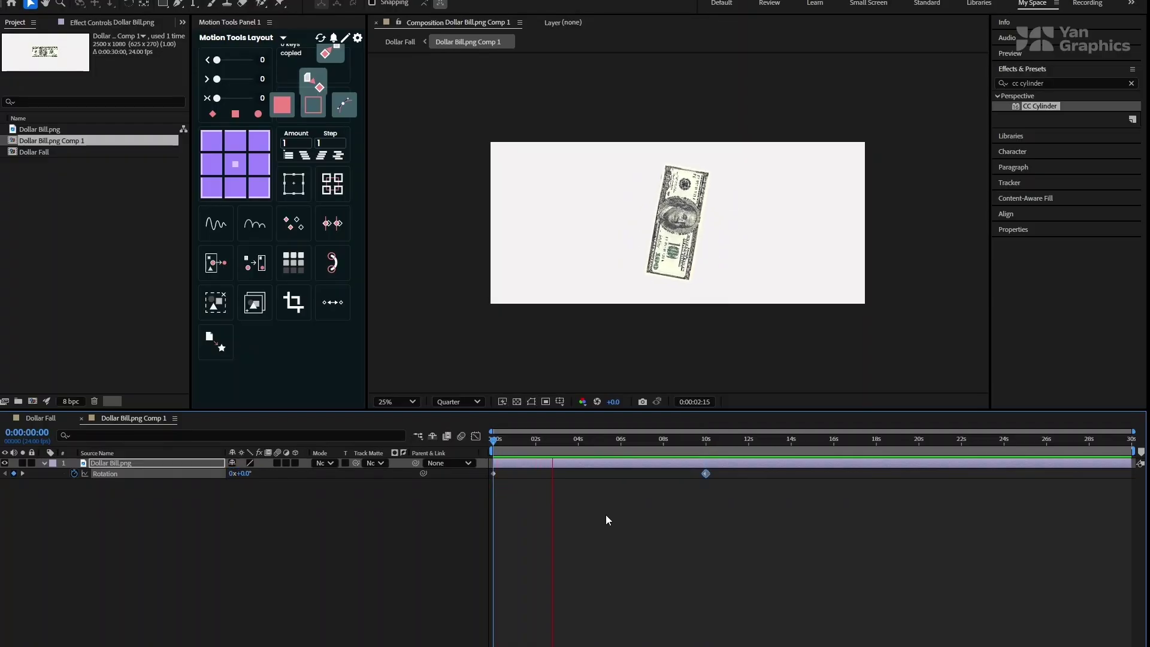
key(space)
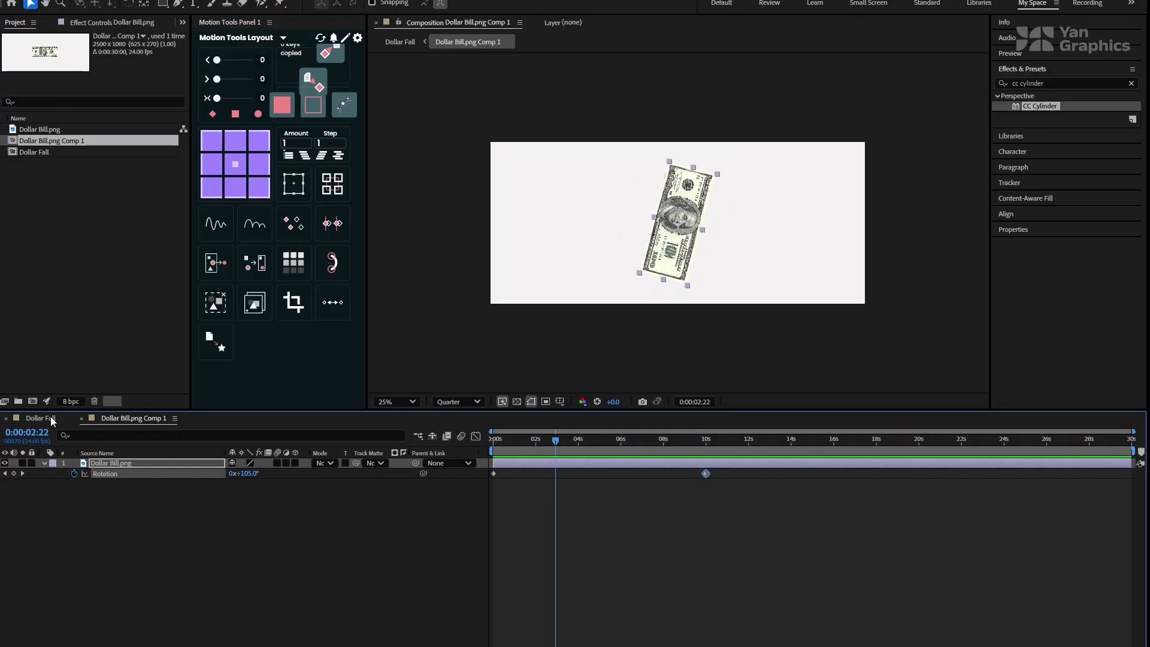
In Dollar Fall, apply CC Cylinder to the bill precomp layer using a 'cc cy' effects search.
click(50, 416)
click(145, 467)
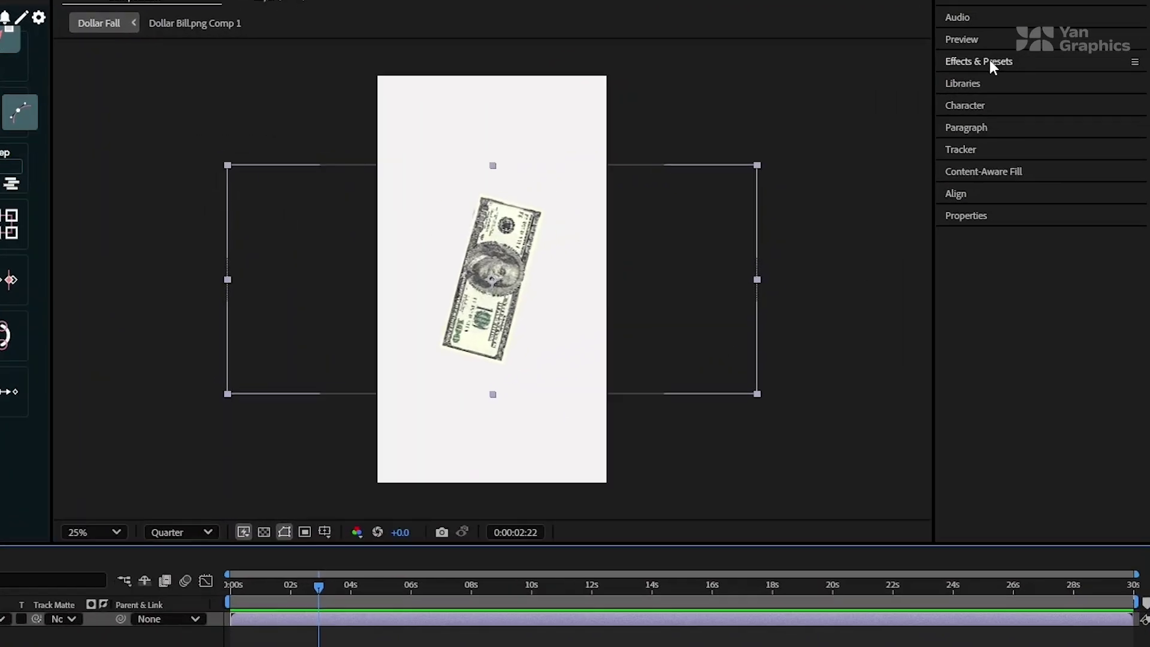
click(991, 63)
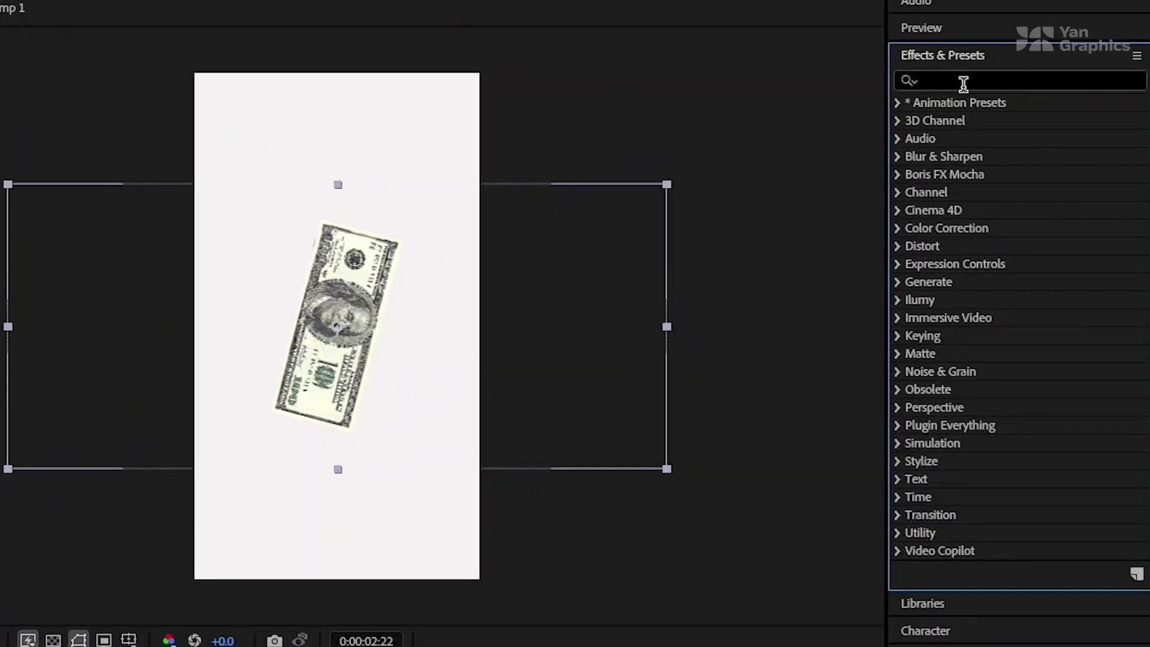
click(1000, 83)
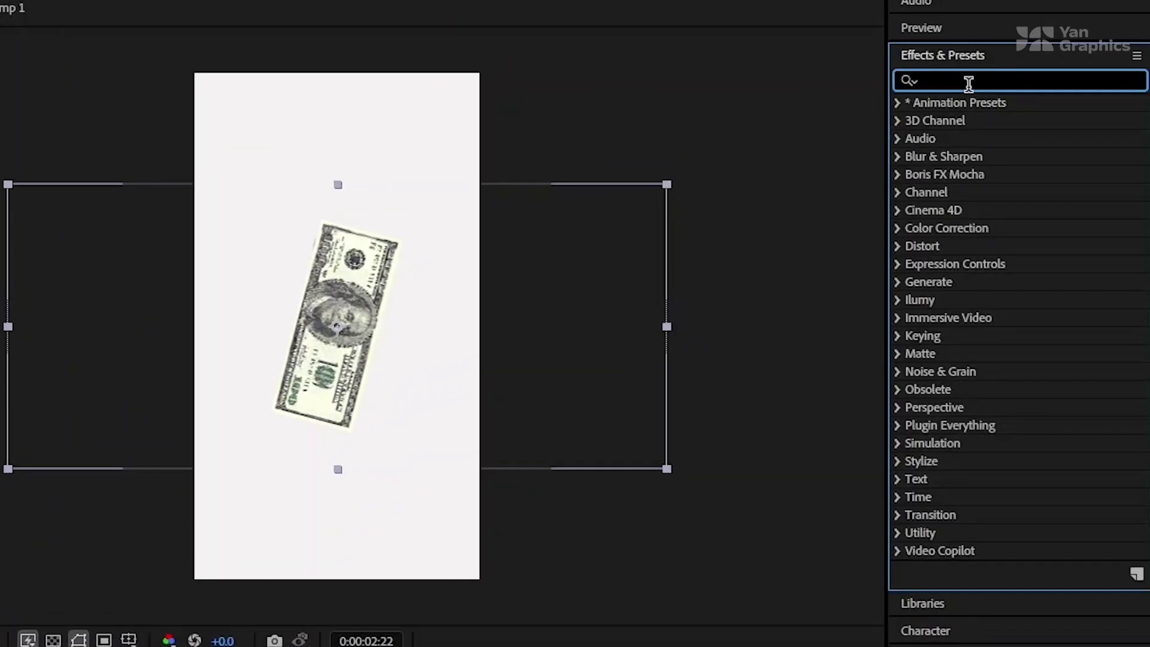
text(cc cy)
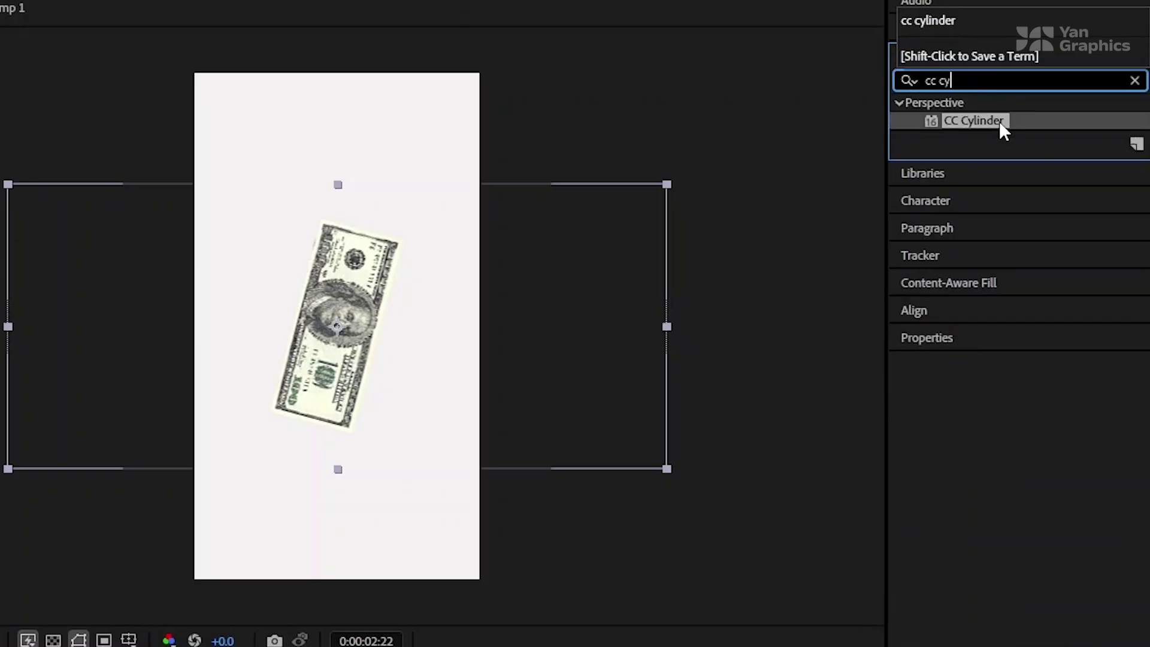
drag(1003, 128, 189, 464)
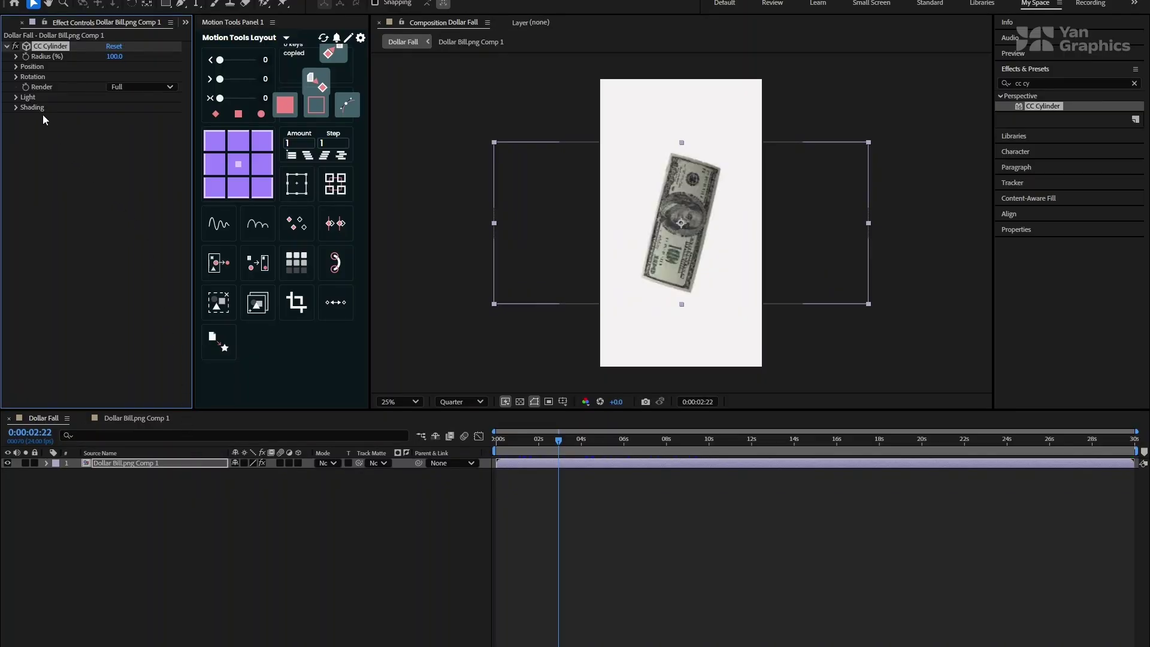
At 0 s, keyframe CC Cylinder's Rotation with Rotation X at -50°.
click(16, 76)
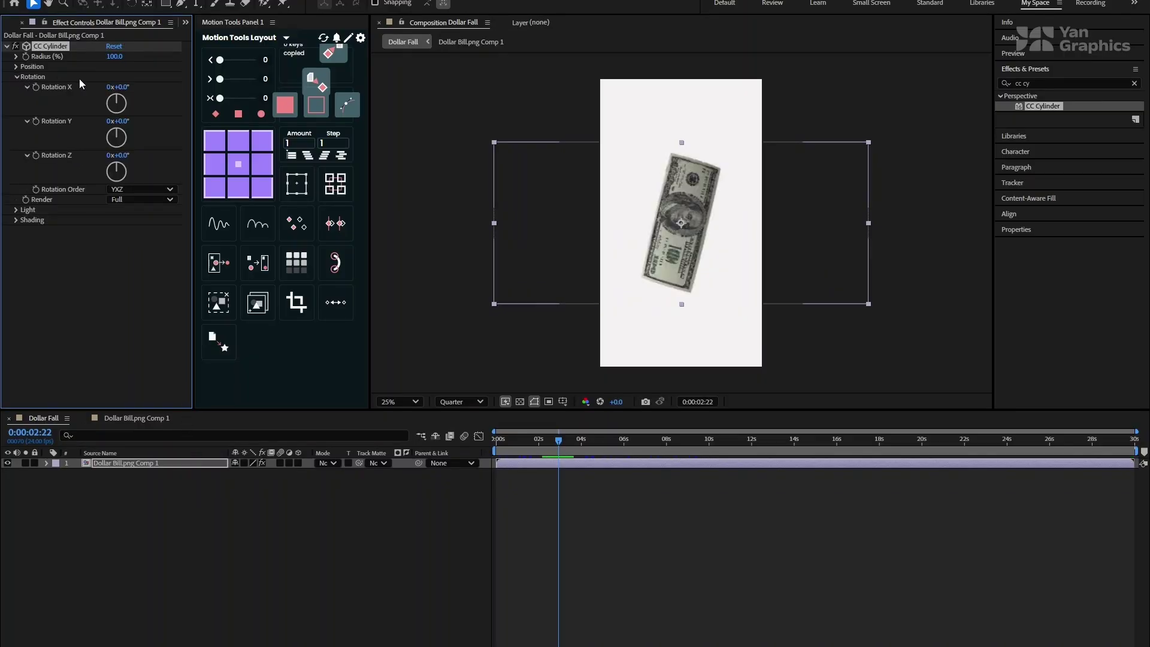
click(496, 444)
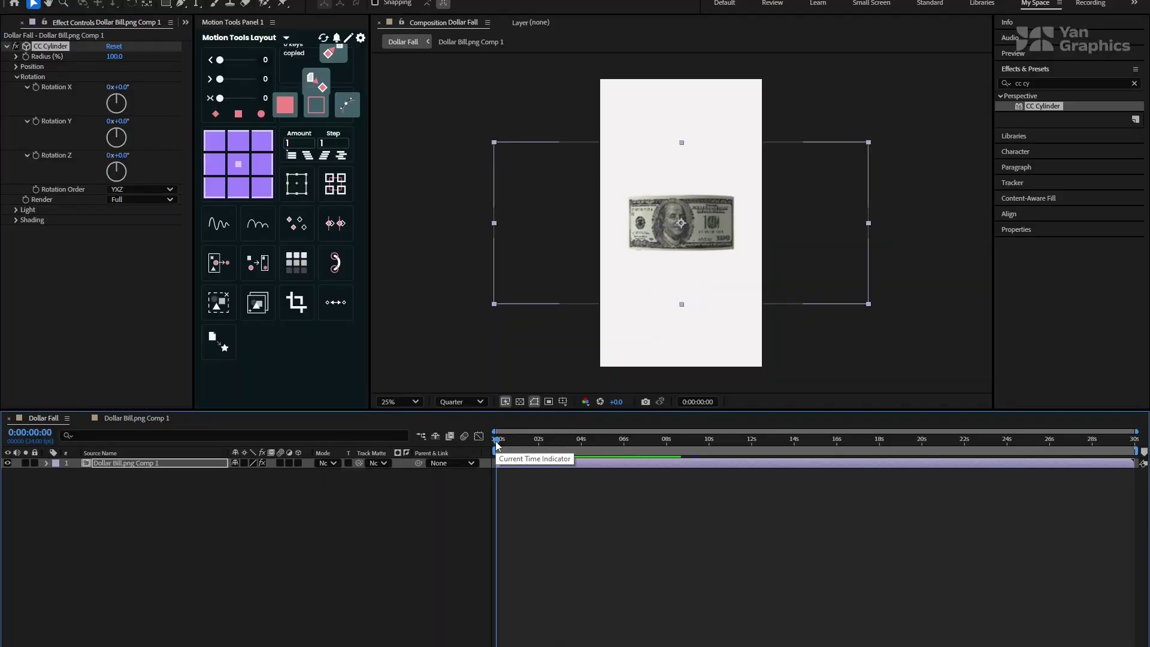
click(35, 87)
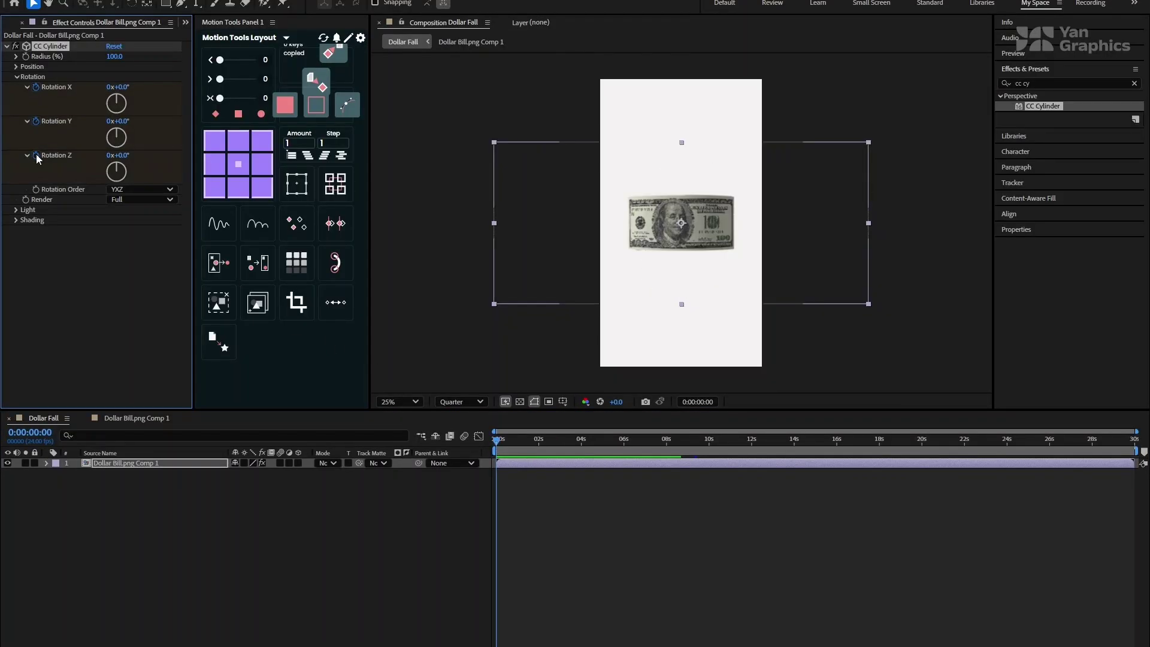
click(167, 464)
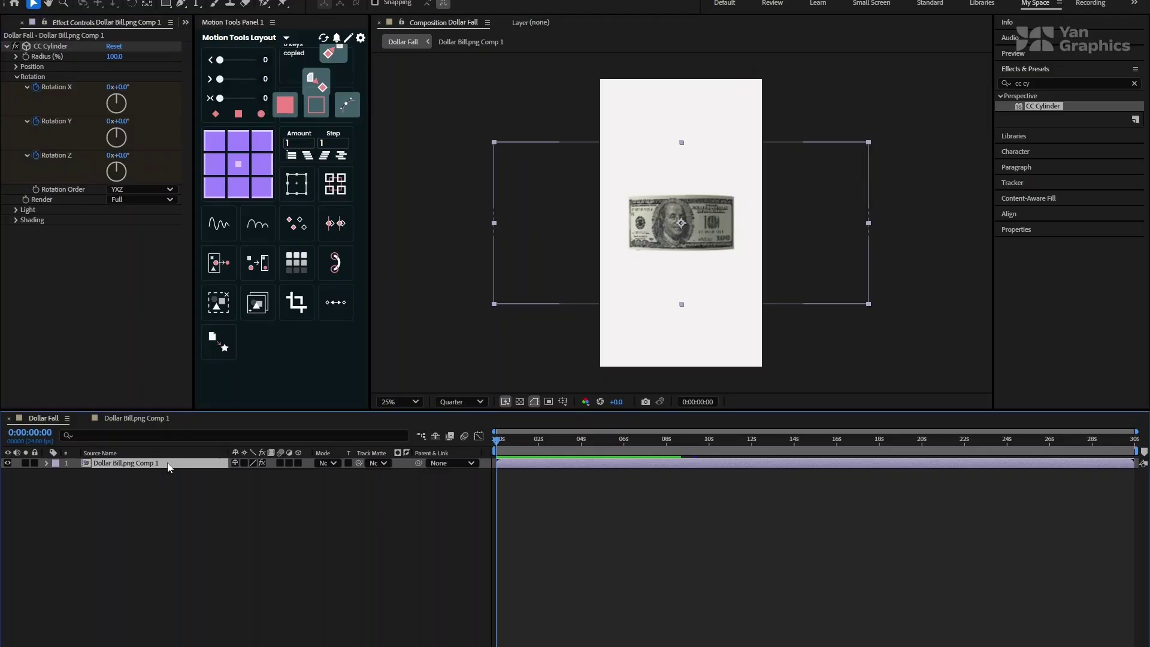
key(u)
drag(244, 484, 272, 504)
click(353, 543)
key(ctrl+z)
At 10 s, set CC Cylinder Rotation X to 65°, Y to -60° and Z to -88°.
click(709, 444)
drag(244, 483, 220, 496)
click(245, 493)
text(-60)
key(Return)
click(249, 504)
text(-88)
key(Return)
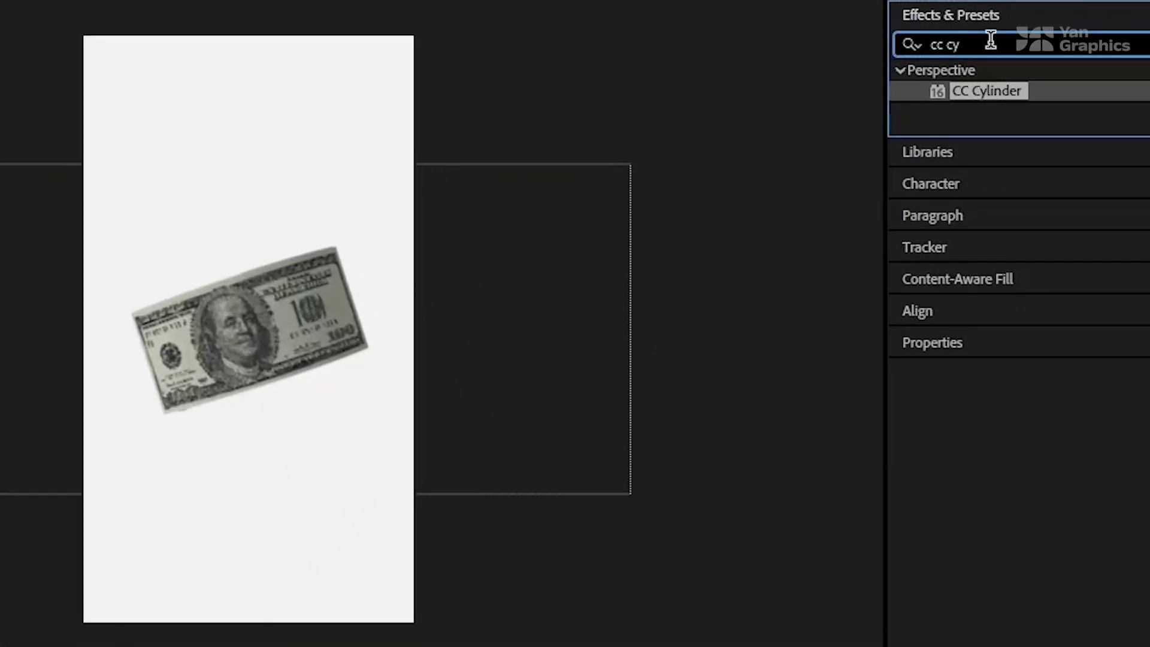
Apply the Wave Warp effect to the dollar bill layer using a 'wave' search.
key(BackSpace)
key(BackSpace)
key(BackSpace)
key(BackSpace)
key(BackSpace)
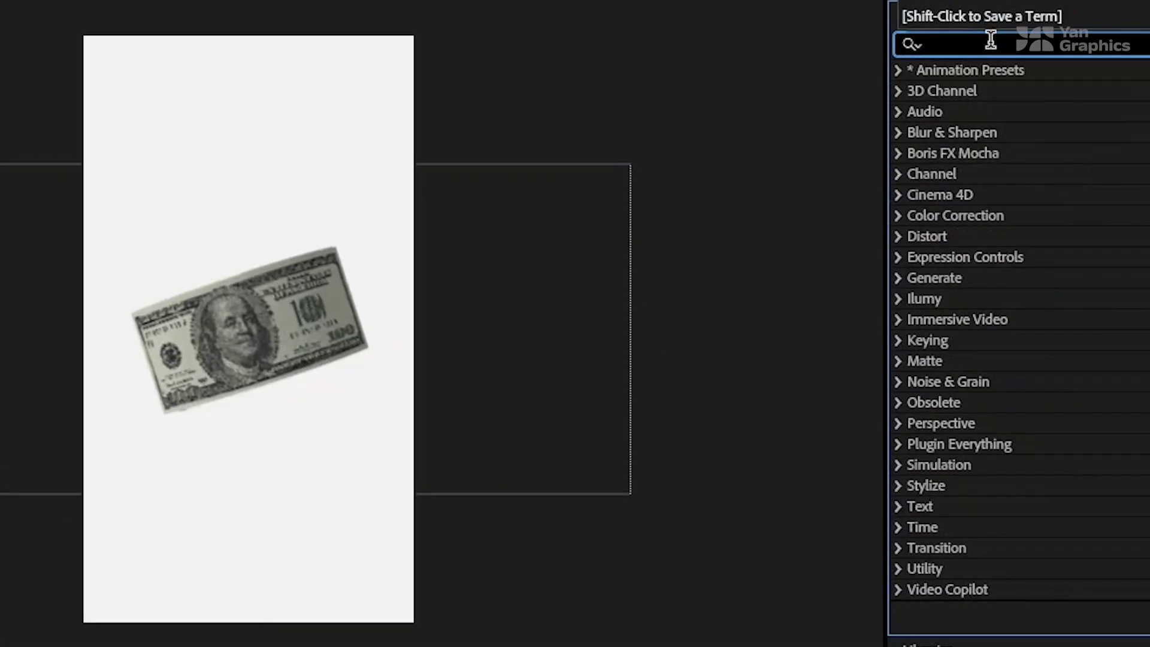
text(wave)
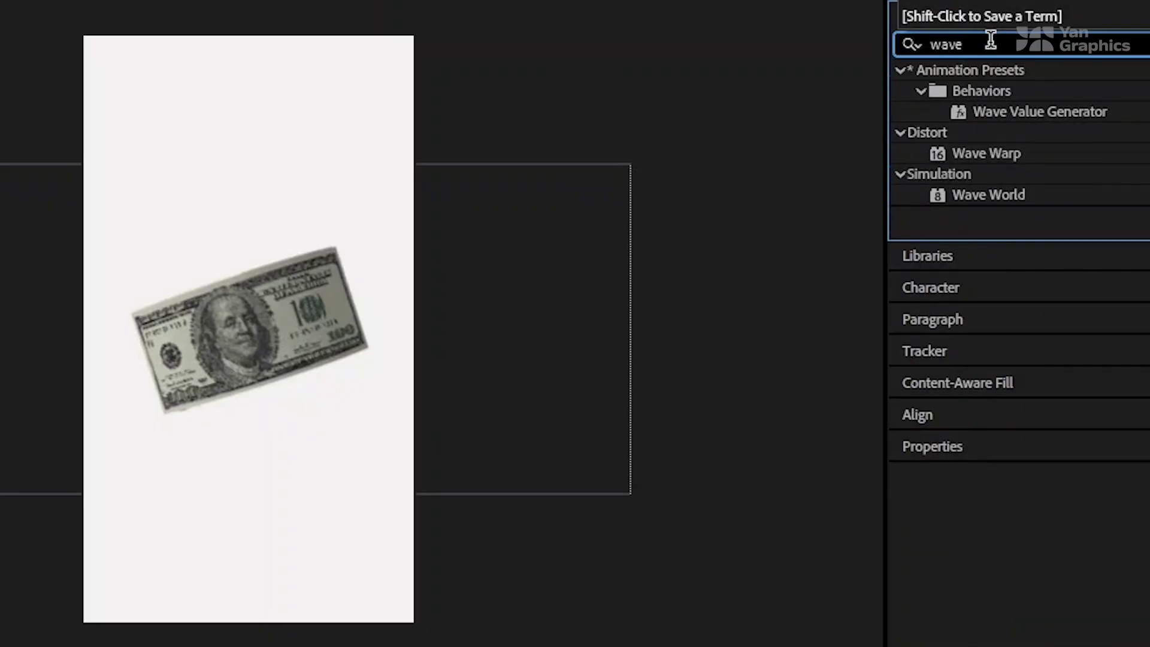
click(991, 155)
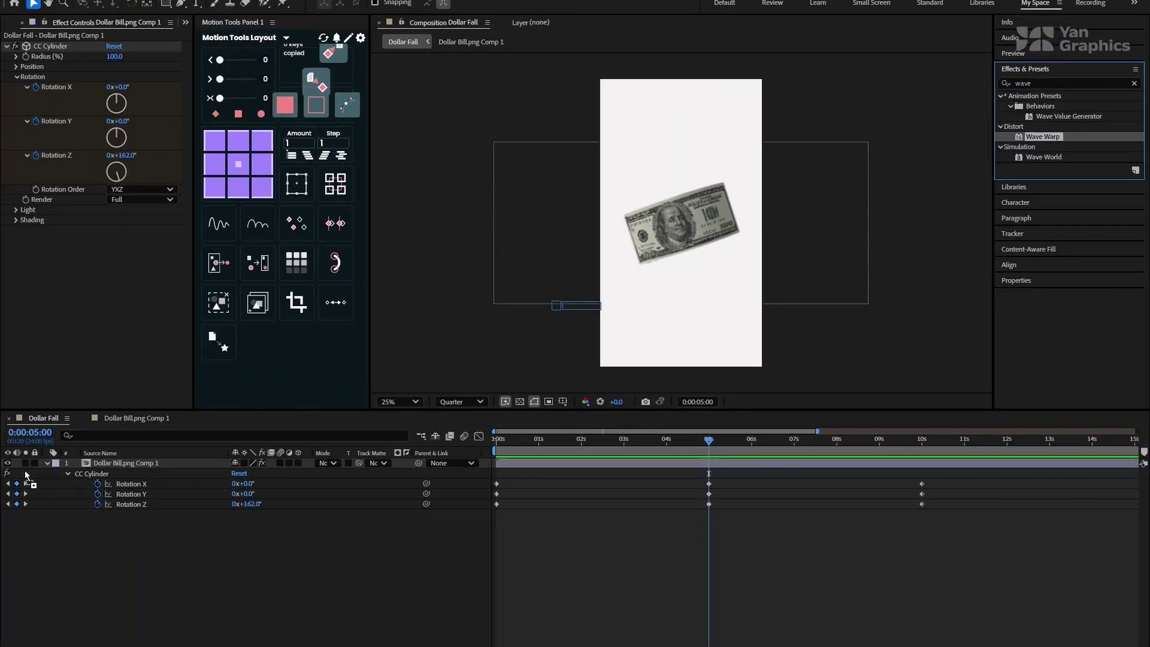
click(121, 477)
drag(121, 477, 137, 465)
Set Wave Warp's Wave Height to 5 and Wave Width to 150.
click(111, 250)
text(5)
key(Return)
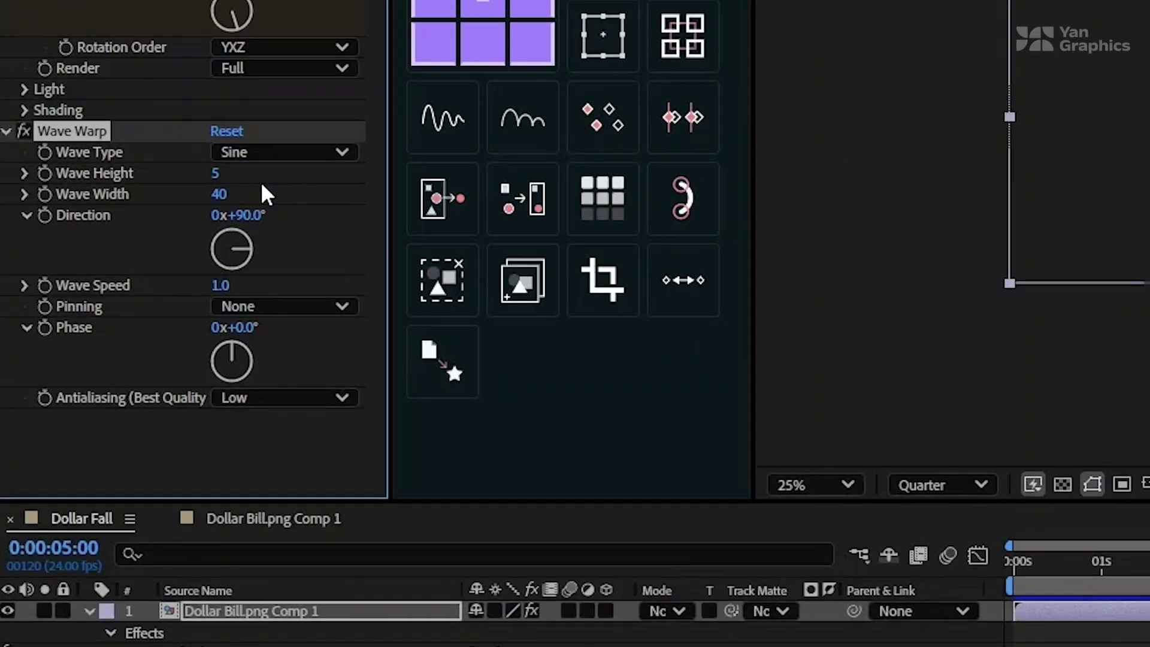
click(223, 193)
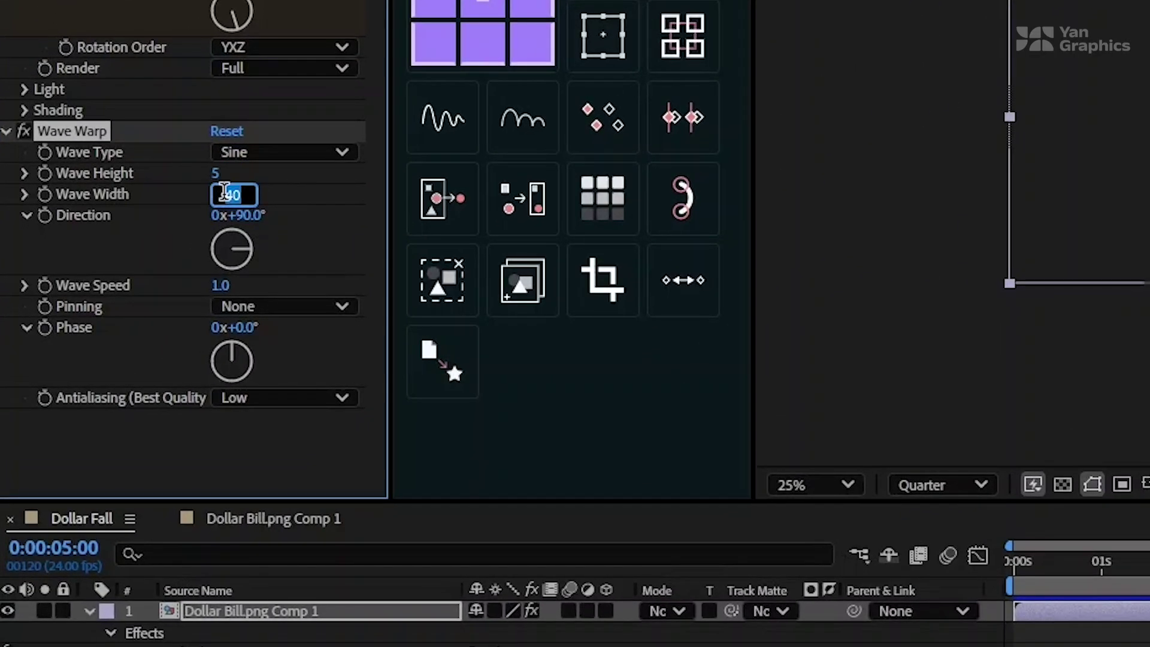
text(150)
key(Return)
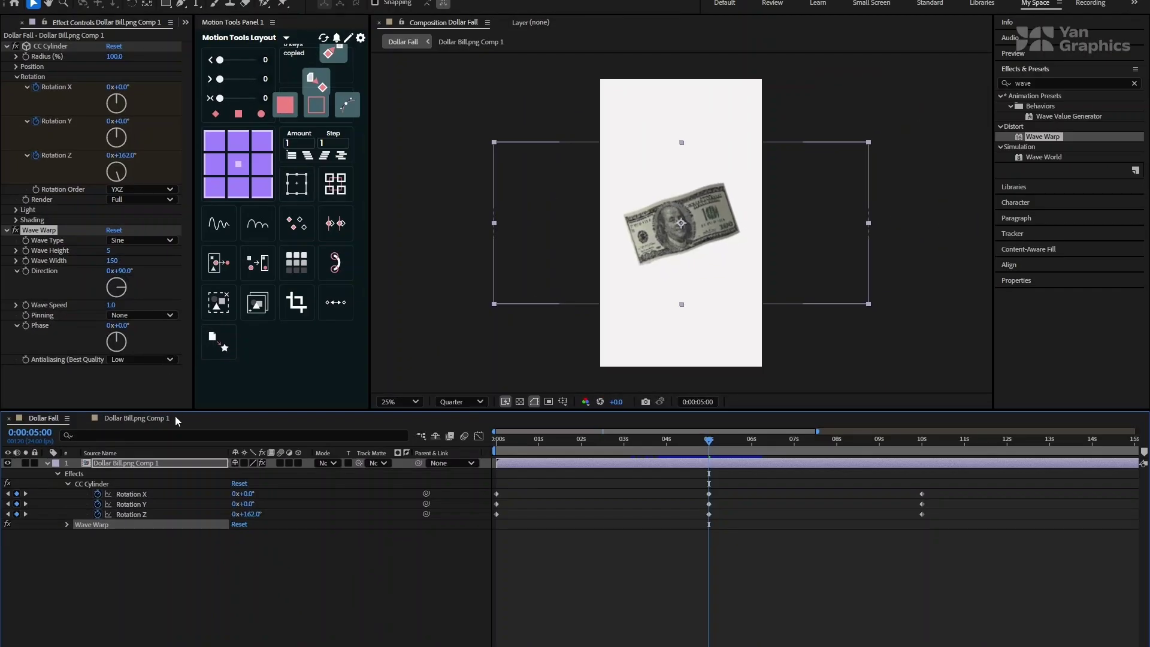
click(188, 464)
click(209, 570)
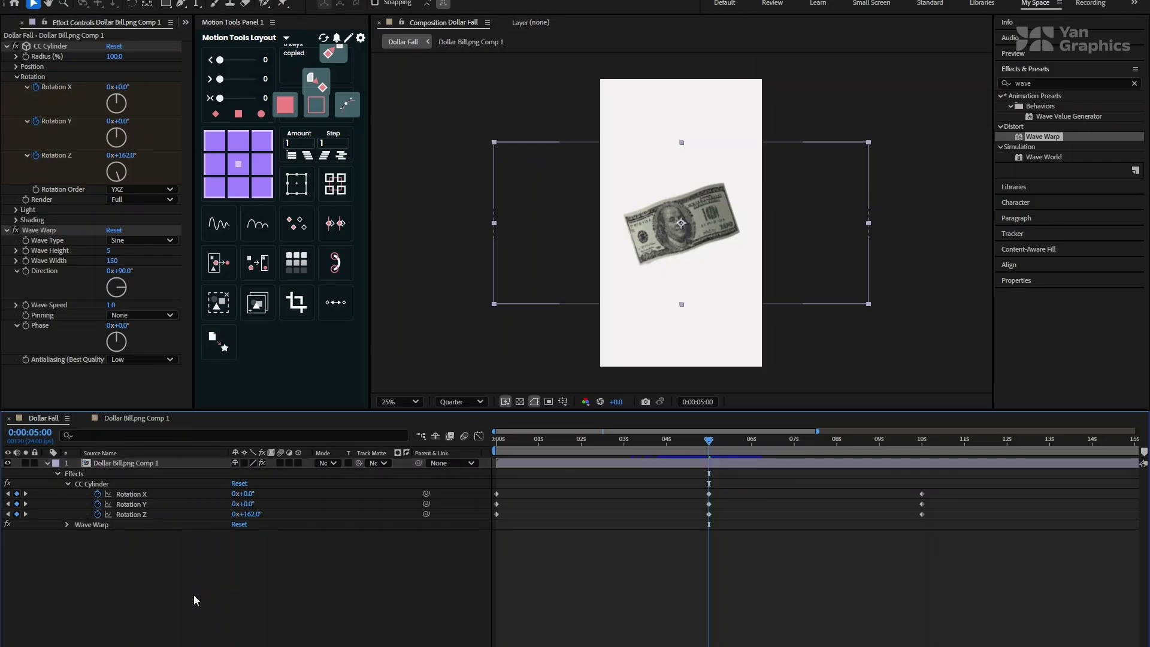
click(156, 465)
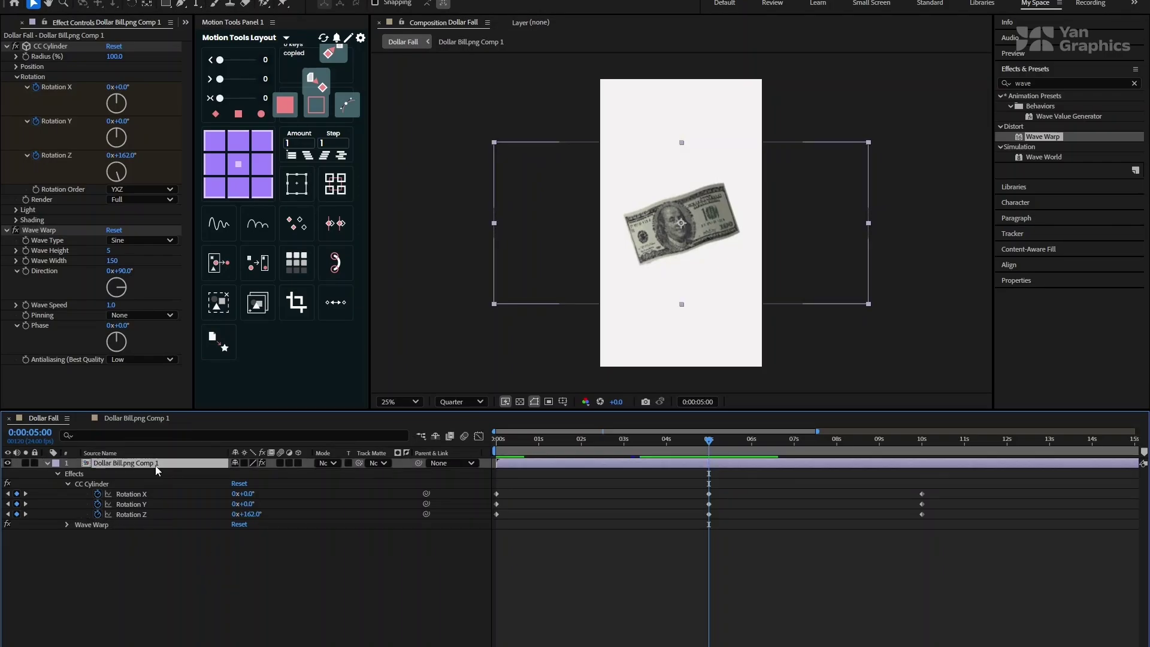
Keyframe Position at 0 s above the frame (532,76) and at 10 s below it (560,1784).
key(p)
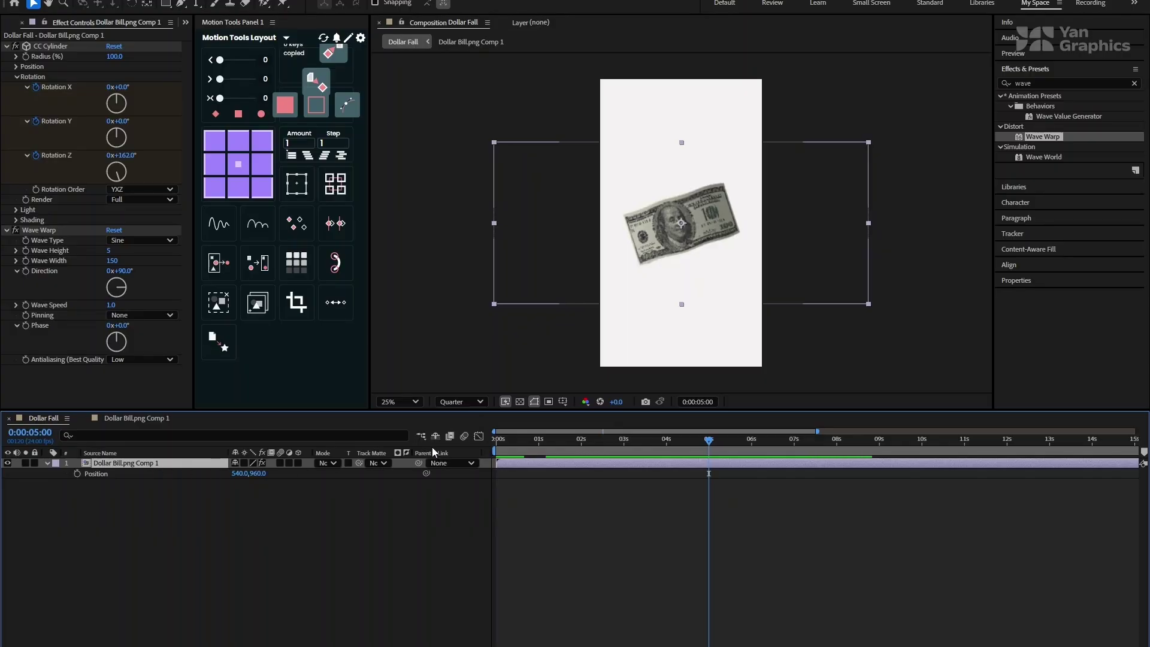
click(497, 446)
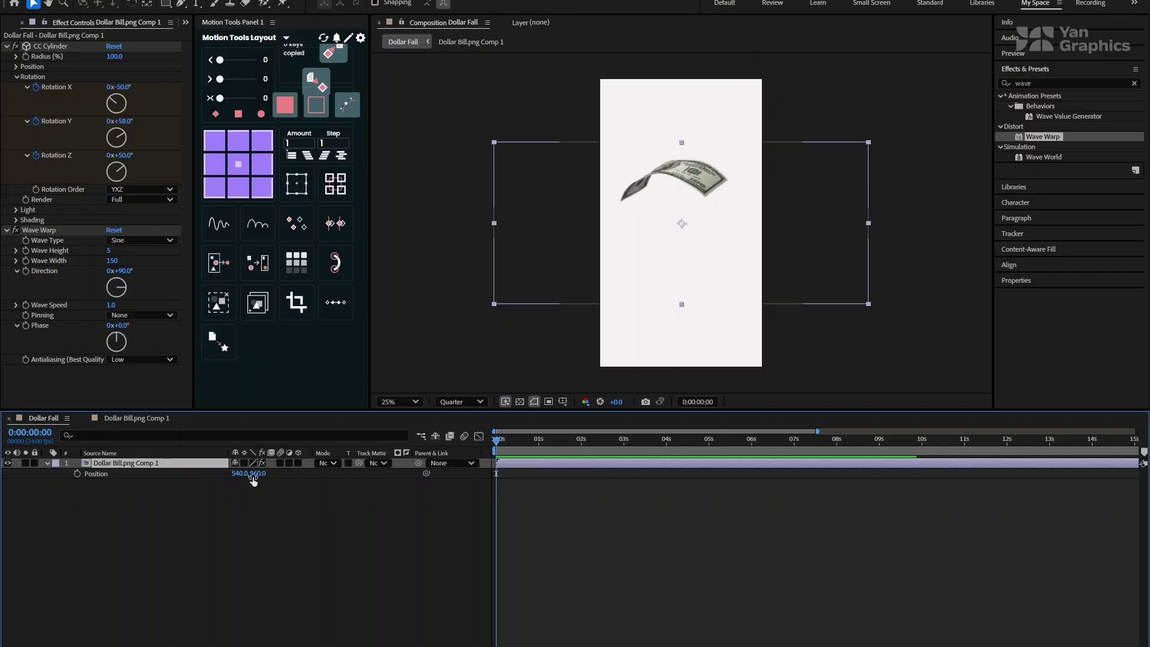
click(682, 224)
drag(681, 223, 679, 97)
click(77, 473)
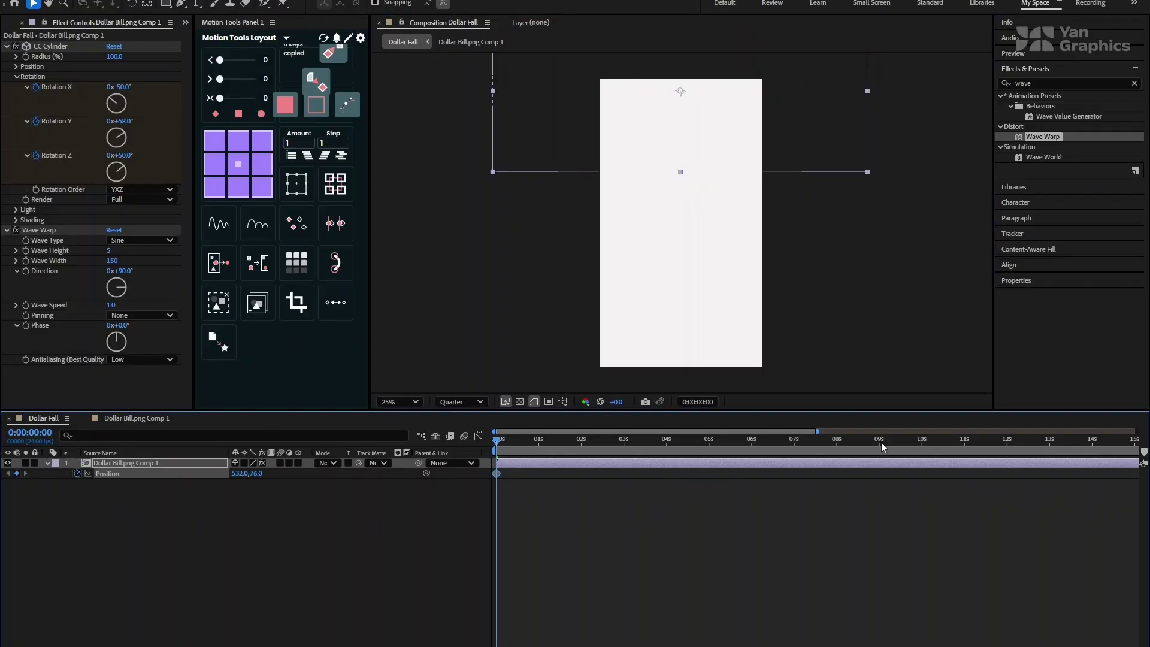
click(922, 445)
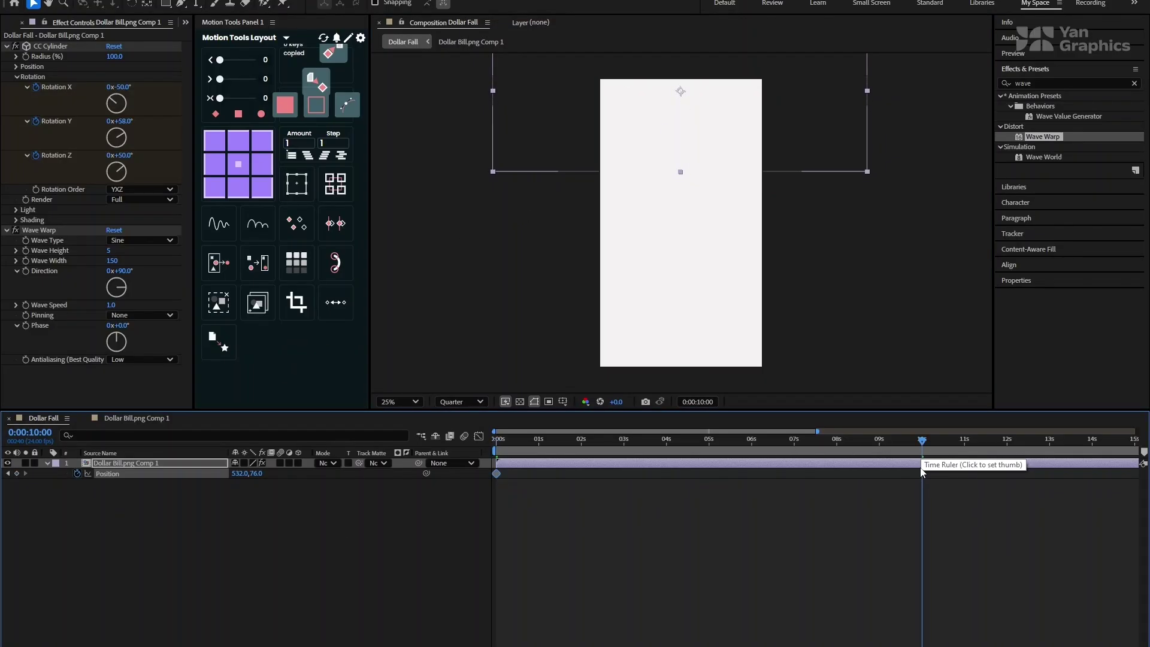
drag(681, 91, 686, 359)
click(709, 443)
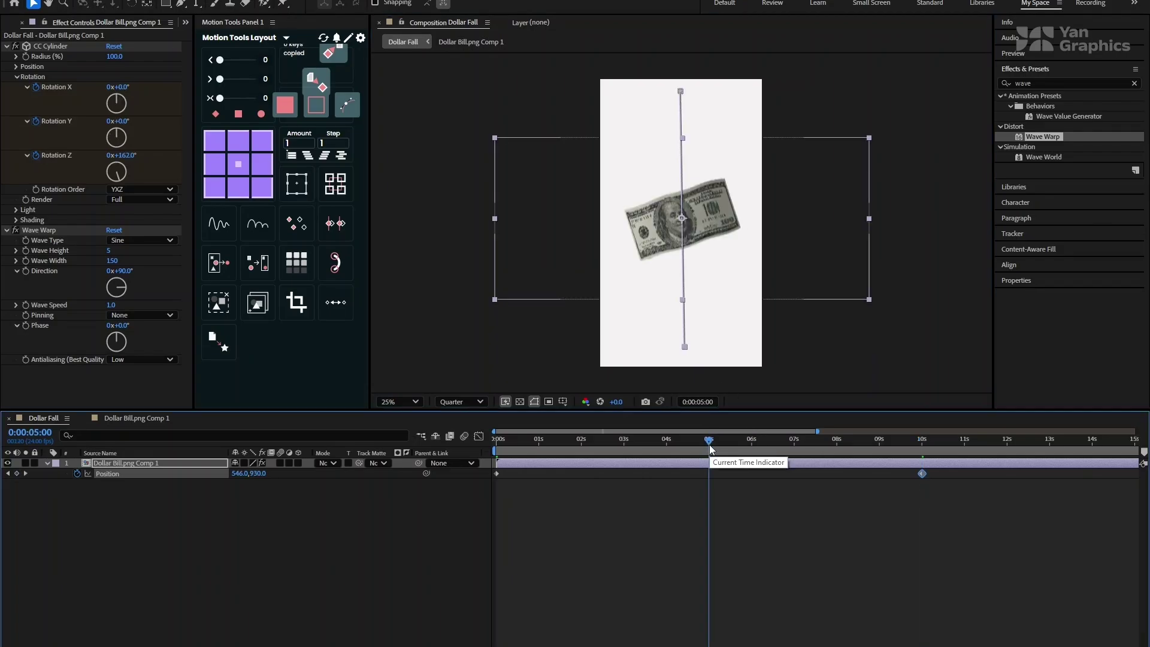
Add a Position keyframe at 5 s and apply Easy Ease to all three keyframes.
click(17, 473)
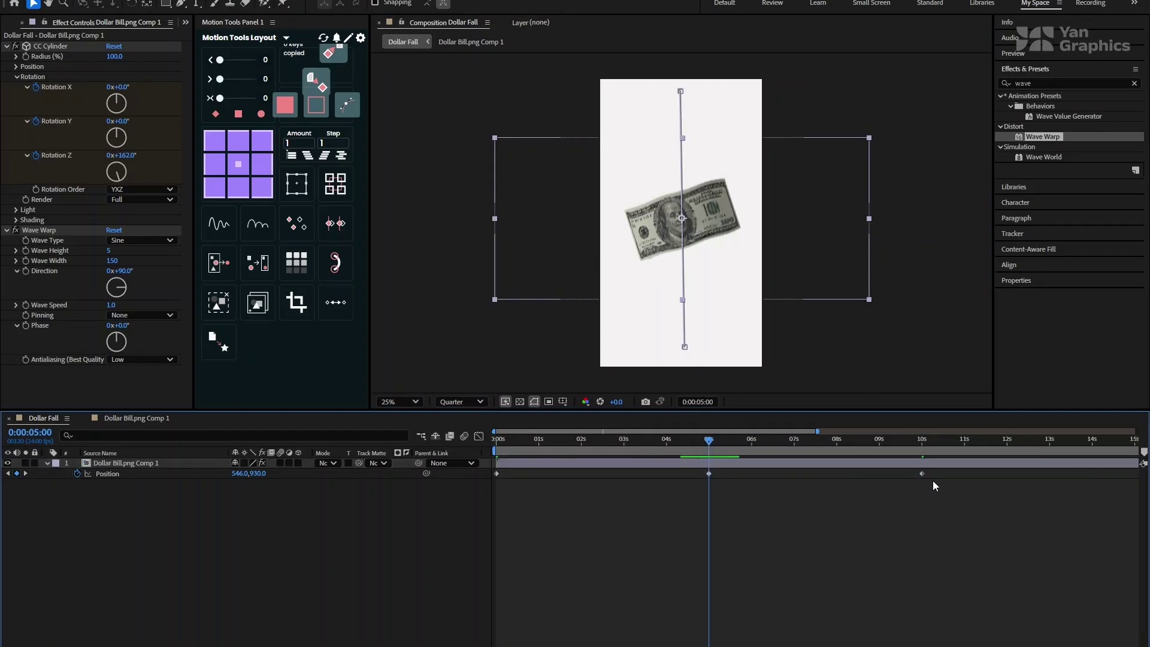
drag(930, 481, 458, 472)
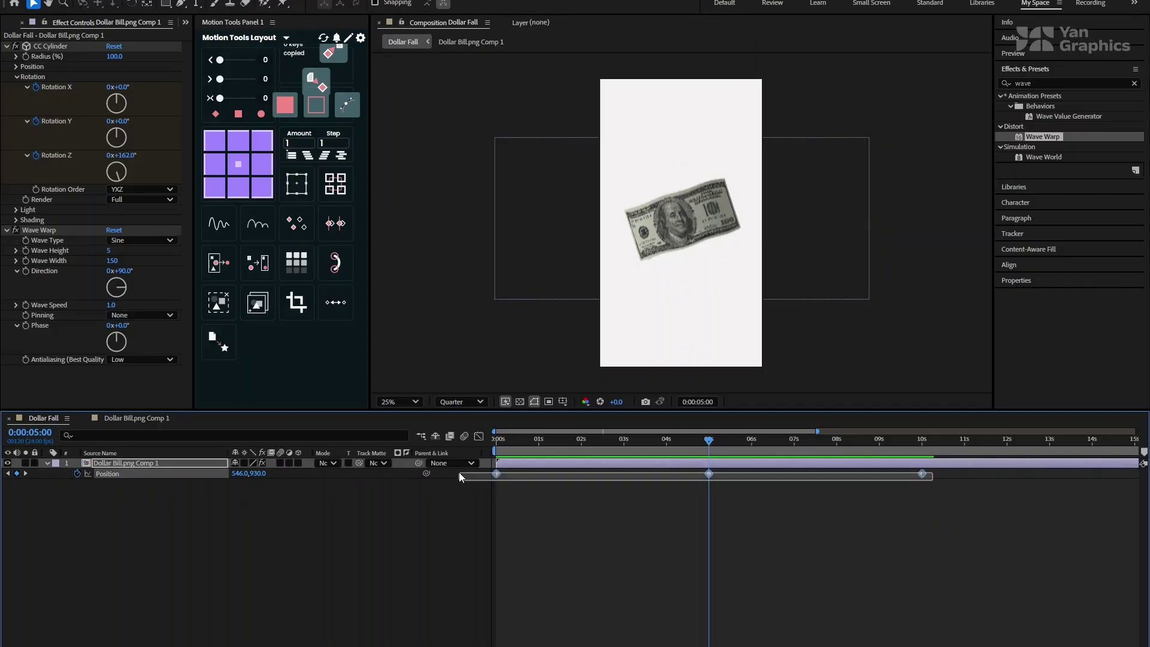
key(F9)
click(560, 494)
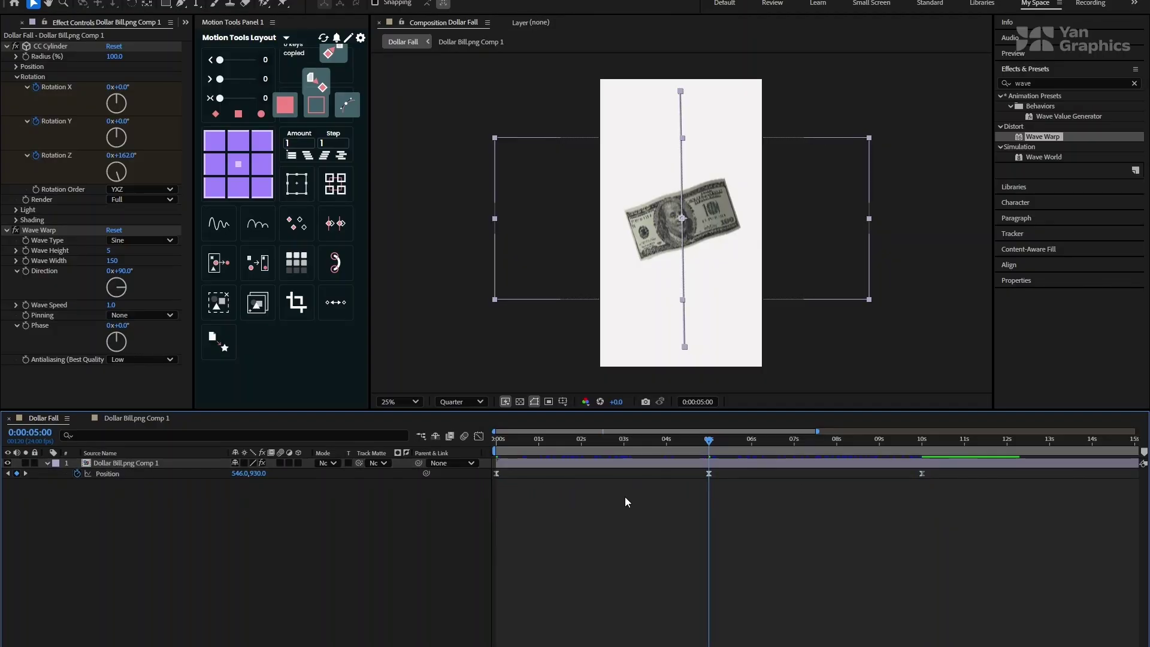
click(709, 474)
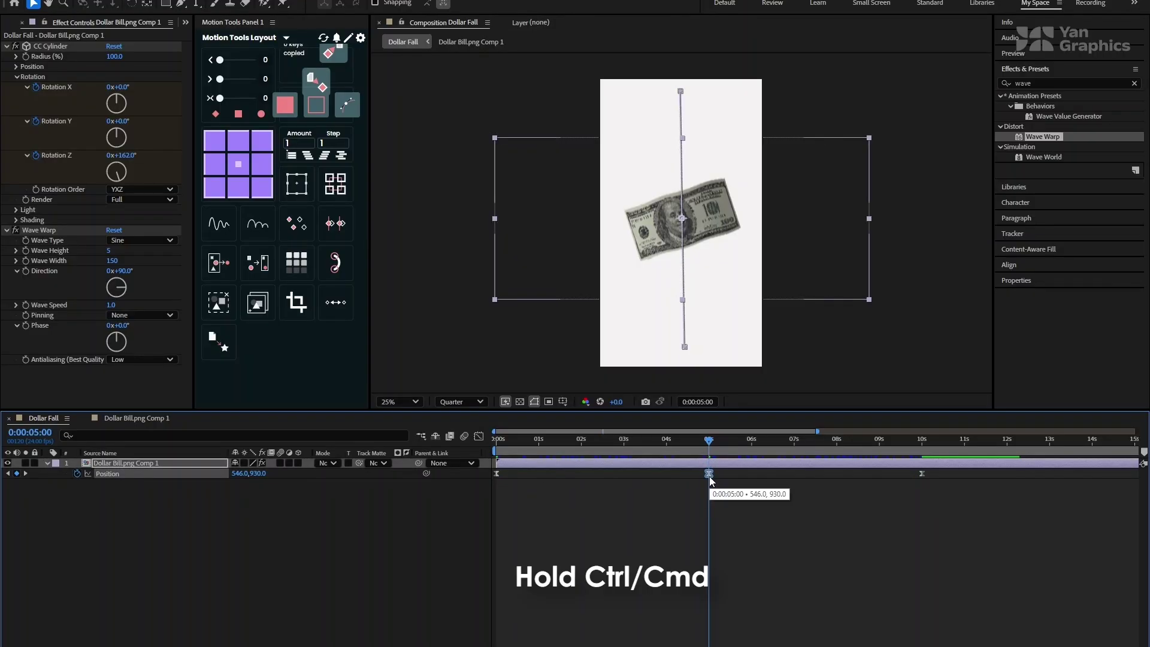
ctrl+click(709, 474)
ctrl+click(710, 474)
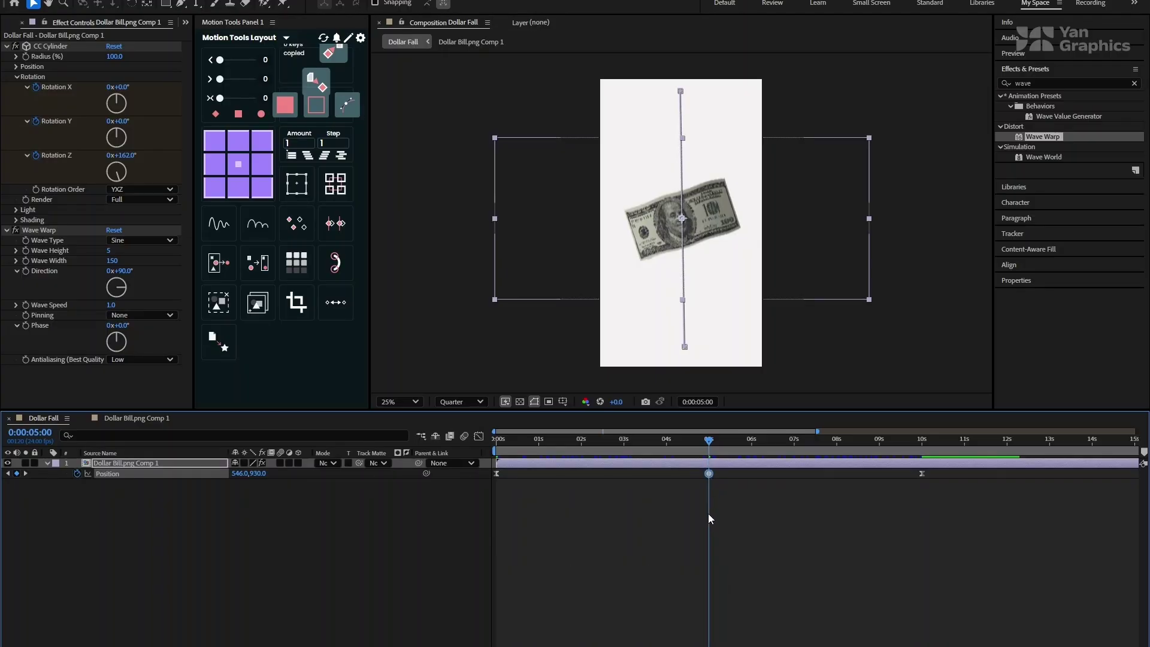
Bend the motion path into an S-curve with a smooth Bezier 5 s keyframe, then preview.
click(157, 486)
click(159, 472)
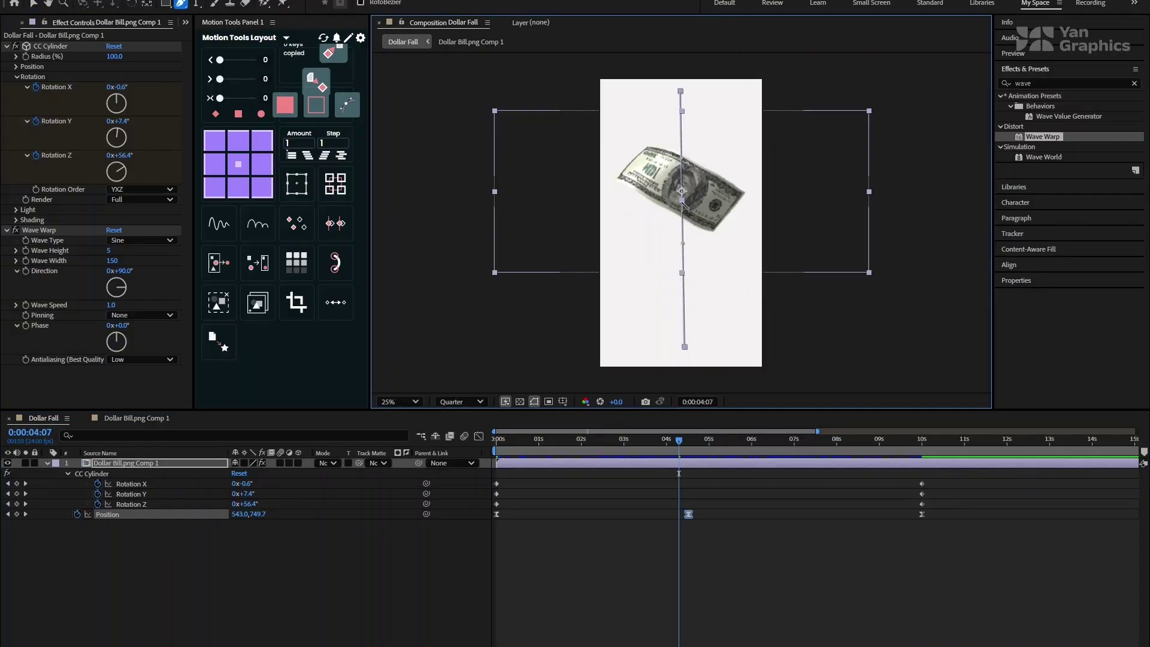
drag(684, 247, 710, 286)
drag(662, 146, 664, 147)
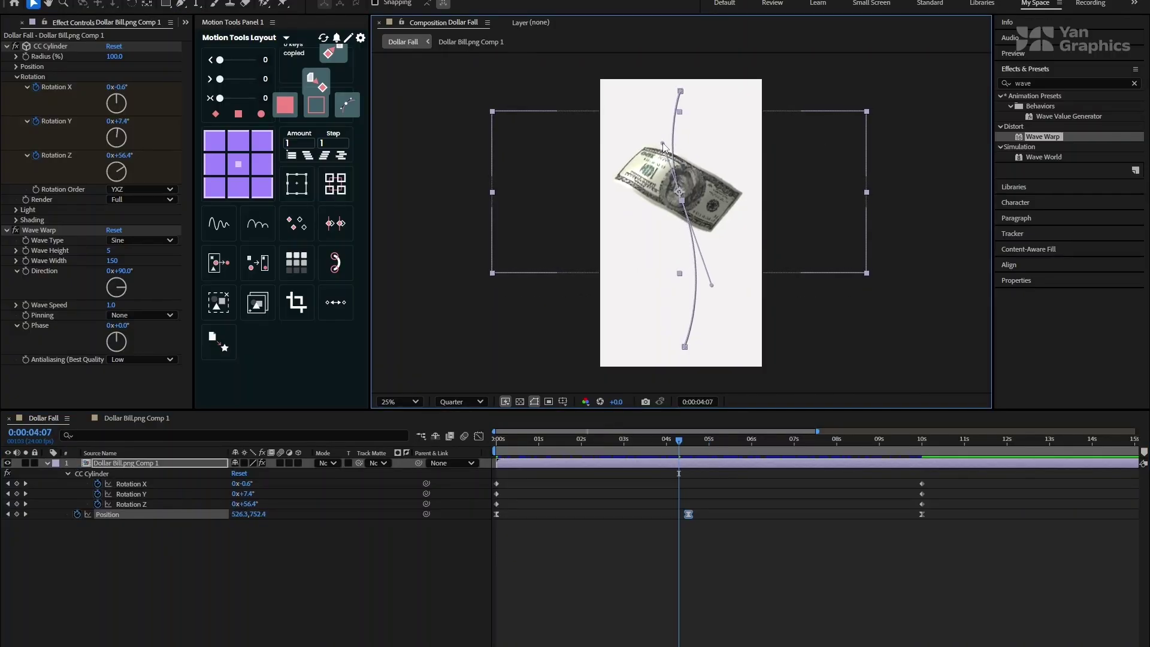
click(709, 449)
ctrl+click(688, 514)
key(Home)
key(space)
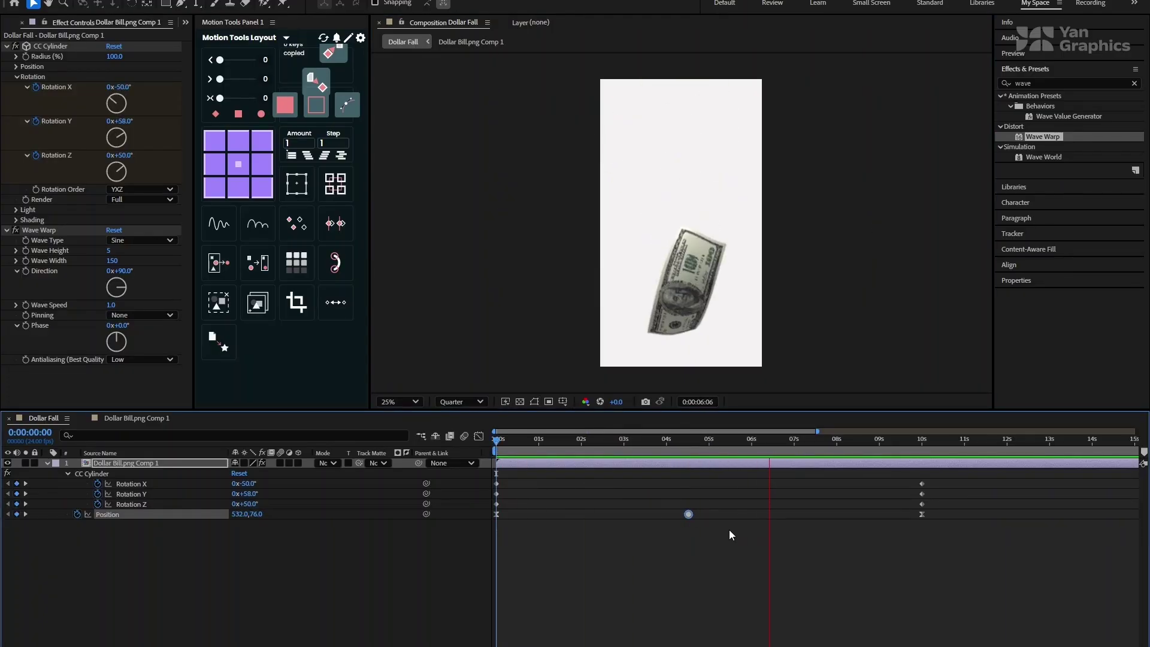
key(space)
Add a Drop Shadow from a 'drop sh' search to the bill layer, with 30% opacity.
key(p)
click(711, 444)
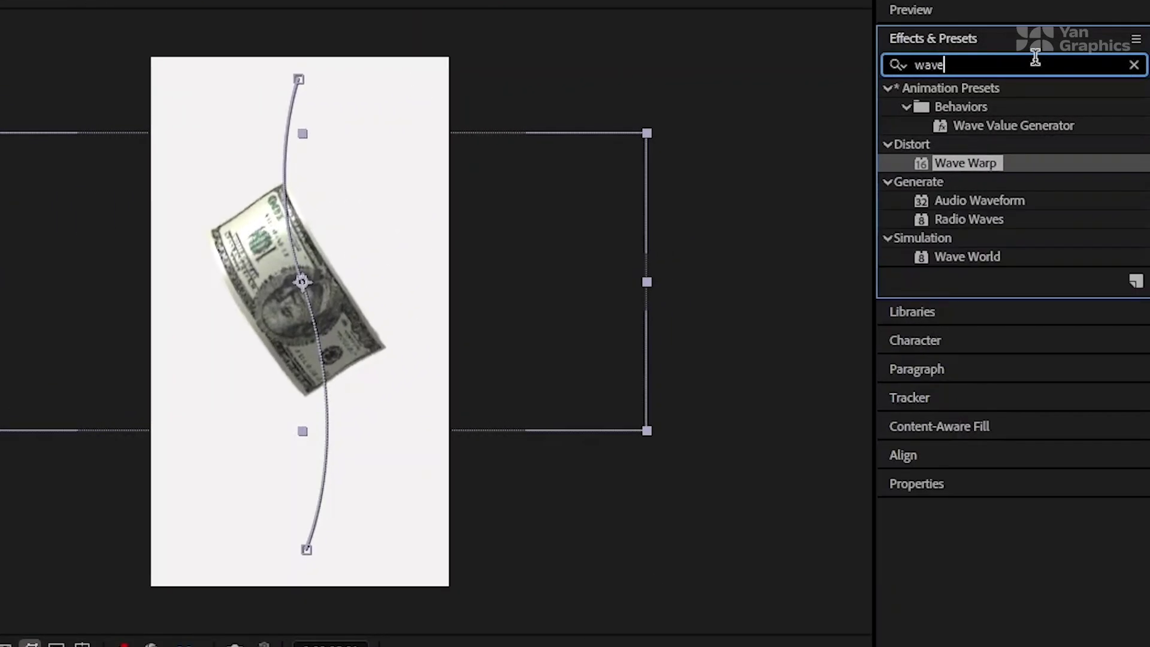
key(BackSpace)
key(BackSpace)
key(BackSpace)
key(BackSpace)
text(drop sh)
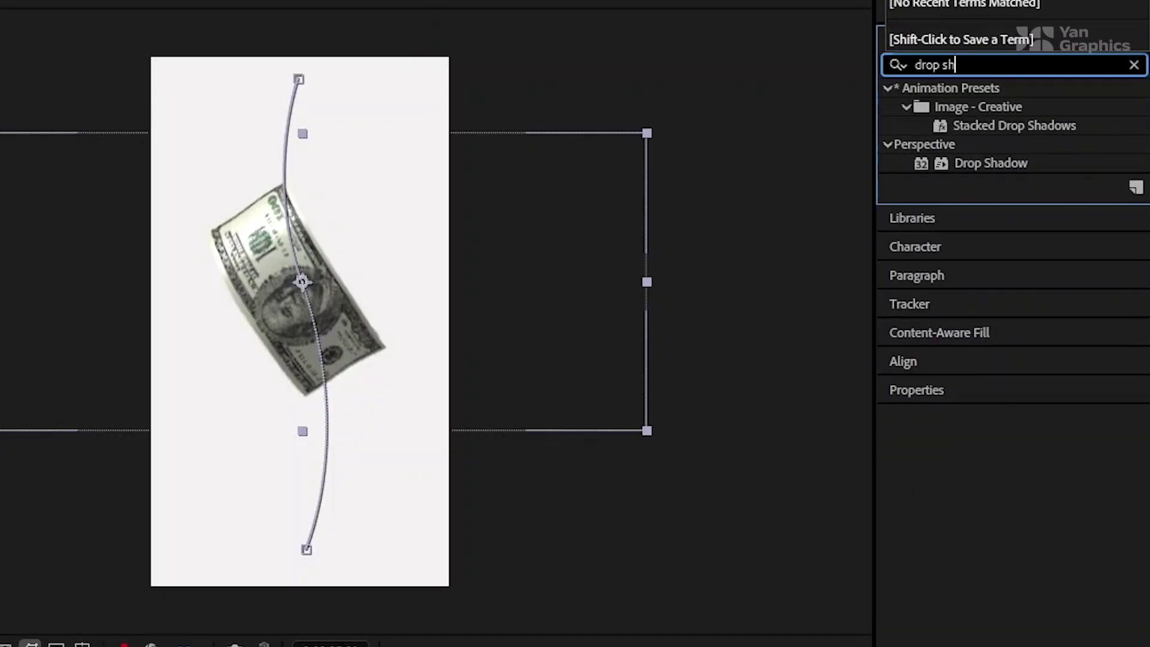
drag(991, 162, 168, 470)
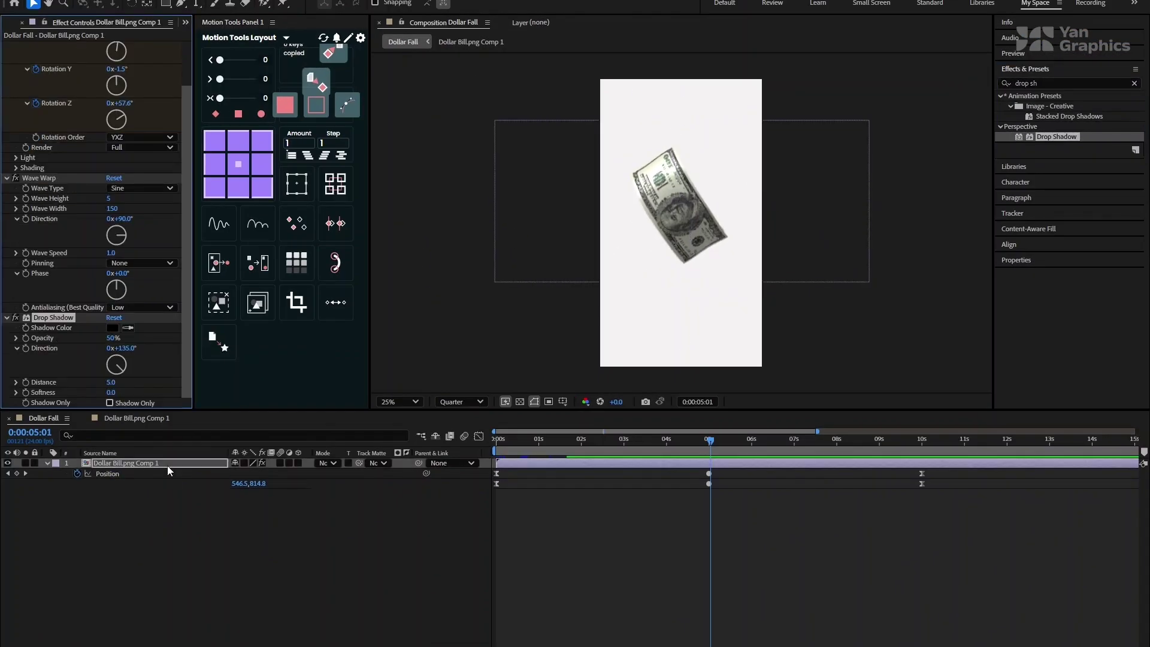
click(7, 178)
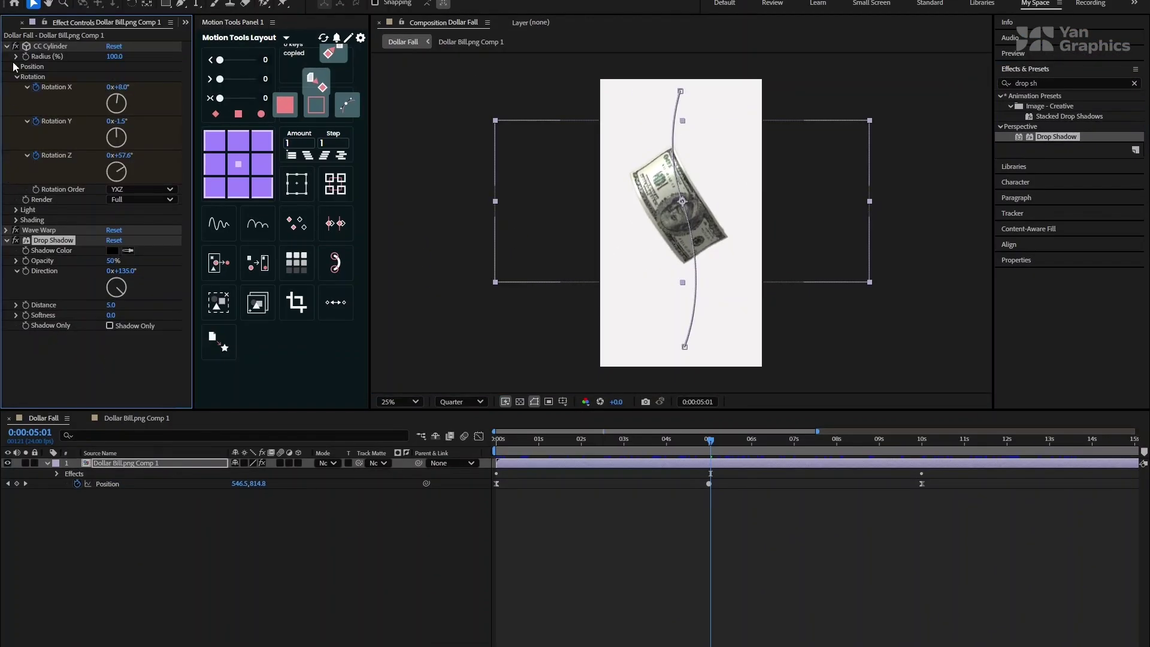
click(7, 47)
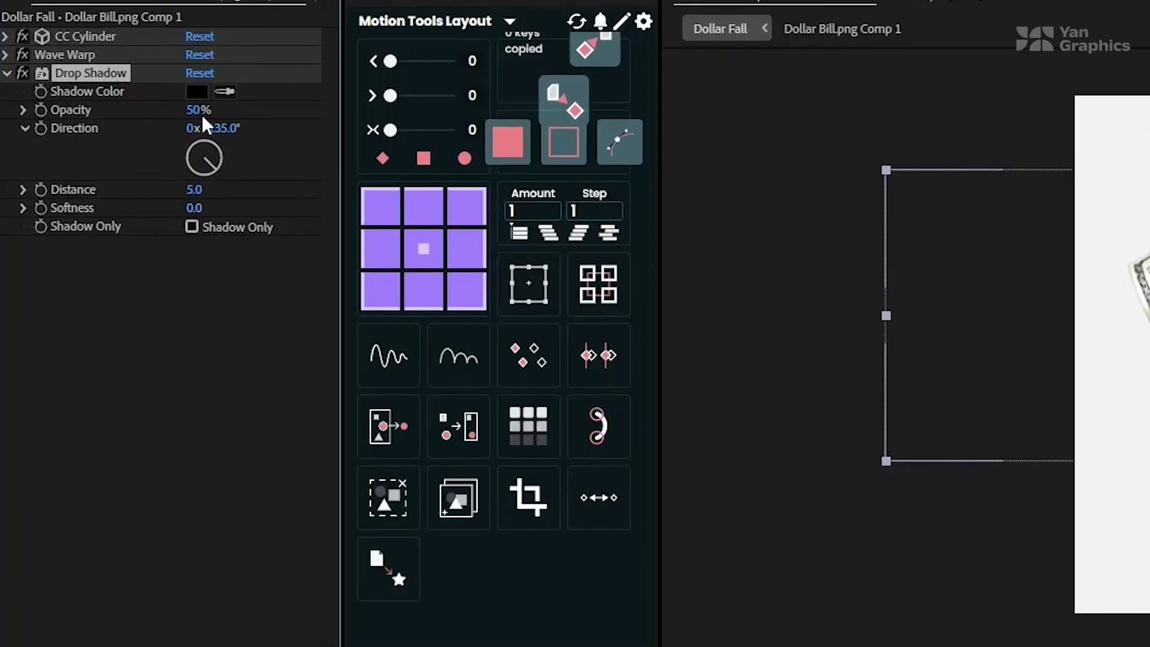
click(112, 87)
key(Return)
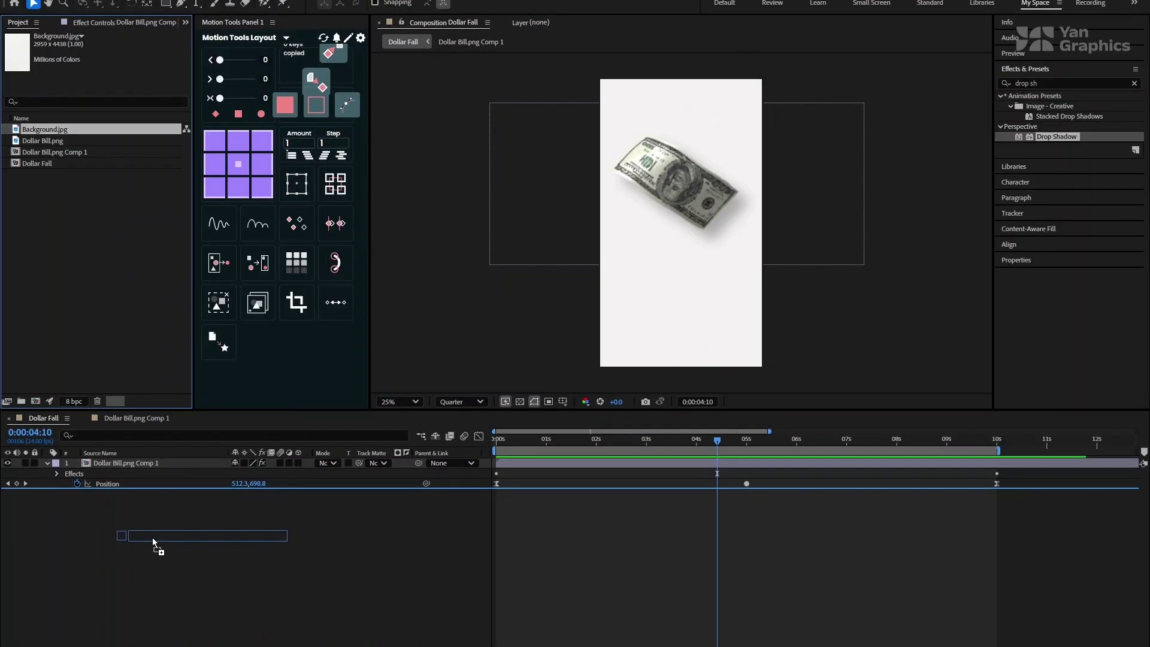
Place Background.jpg as a layer beneath the Dollar Bill.png Comp 1 layer.
drag(152, 537, 154, 542)
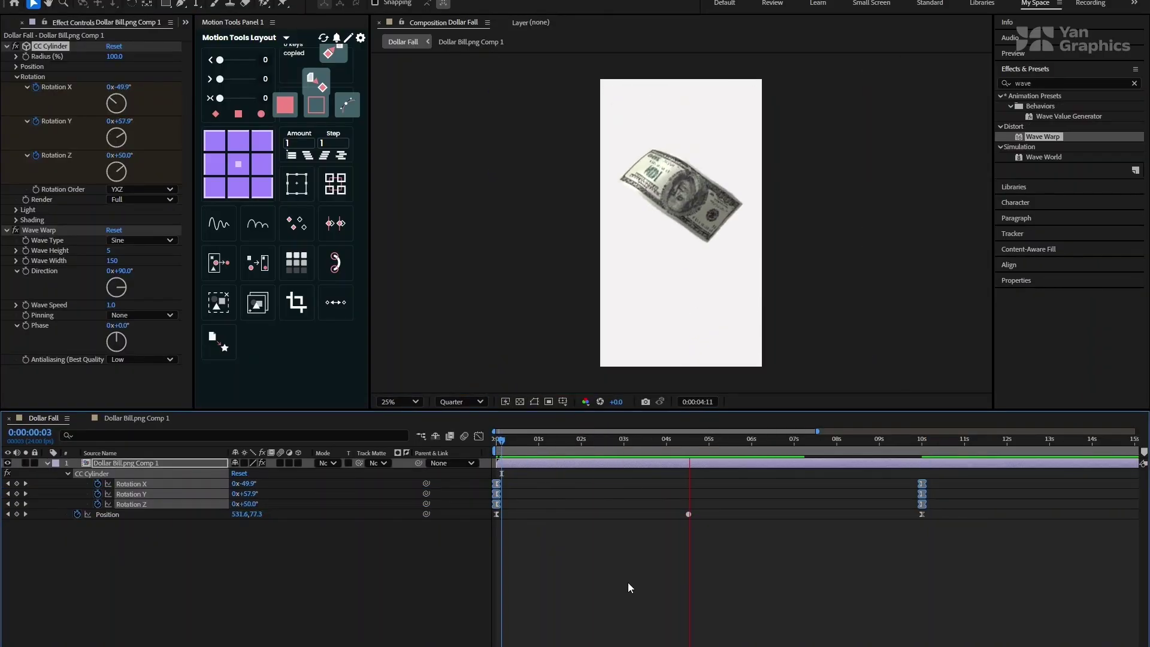
click(706, 446)
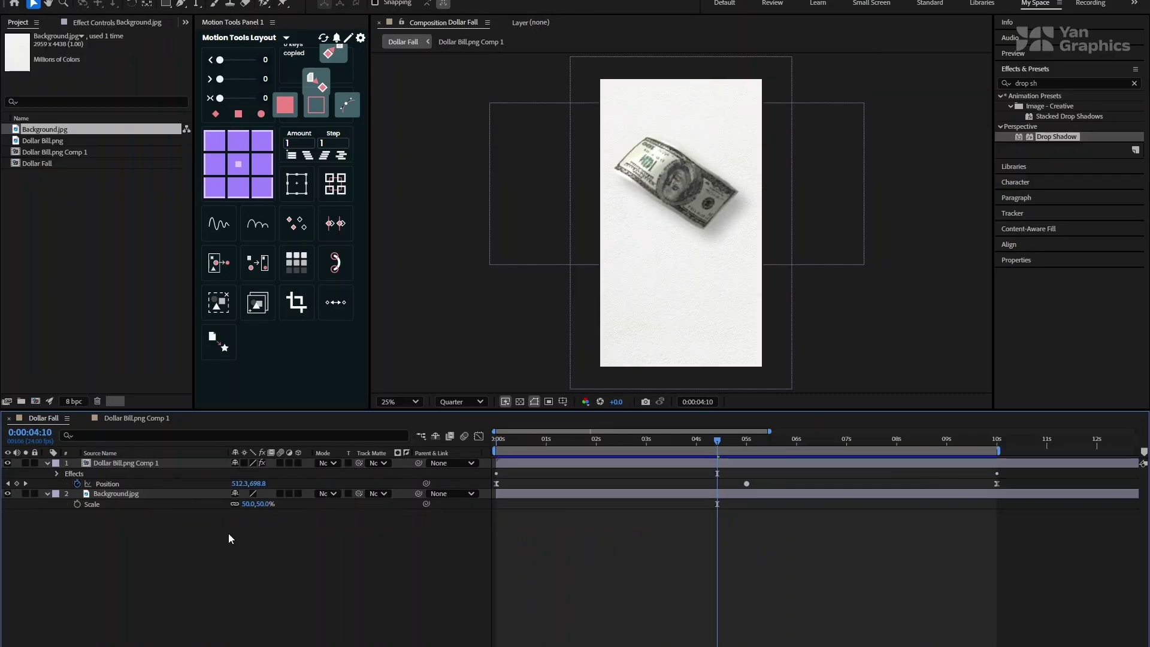
Queue Dollar Fall and render it as H.264 to Dollar Fall_1.mp4.
key(ctrl+m)
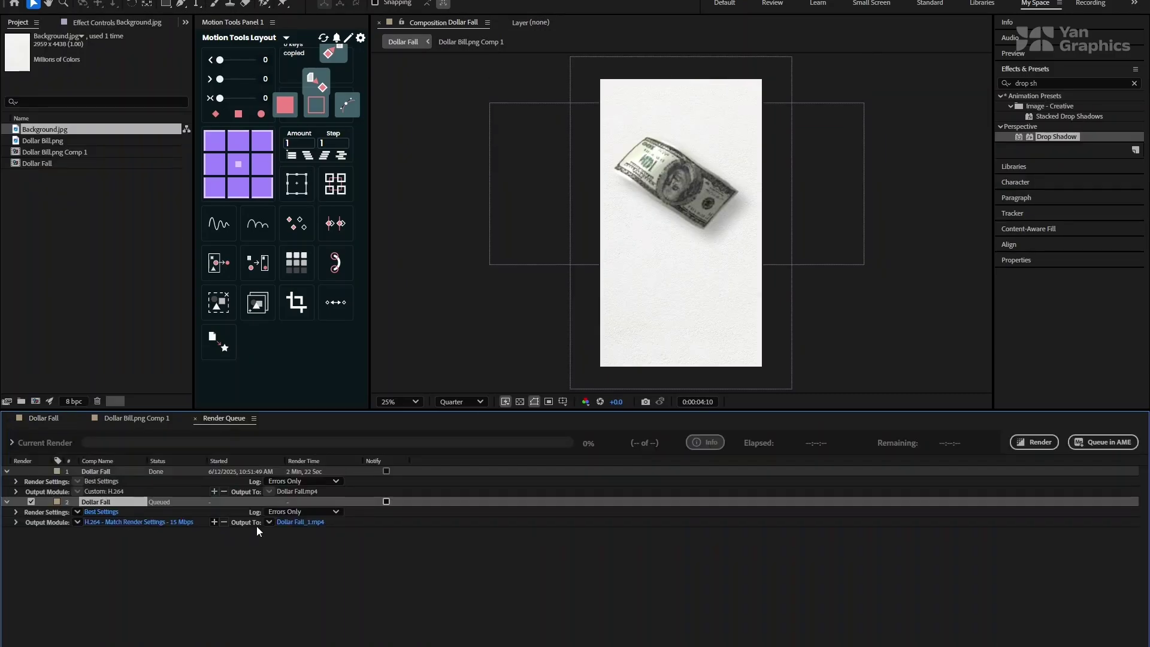
click(1026, 443)
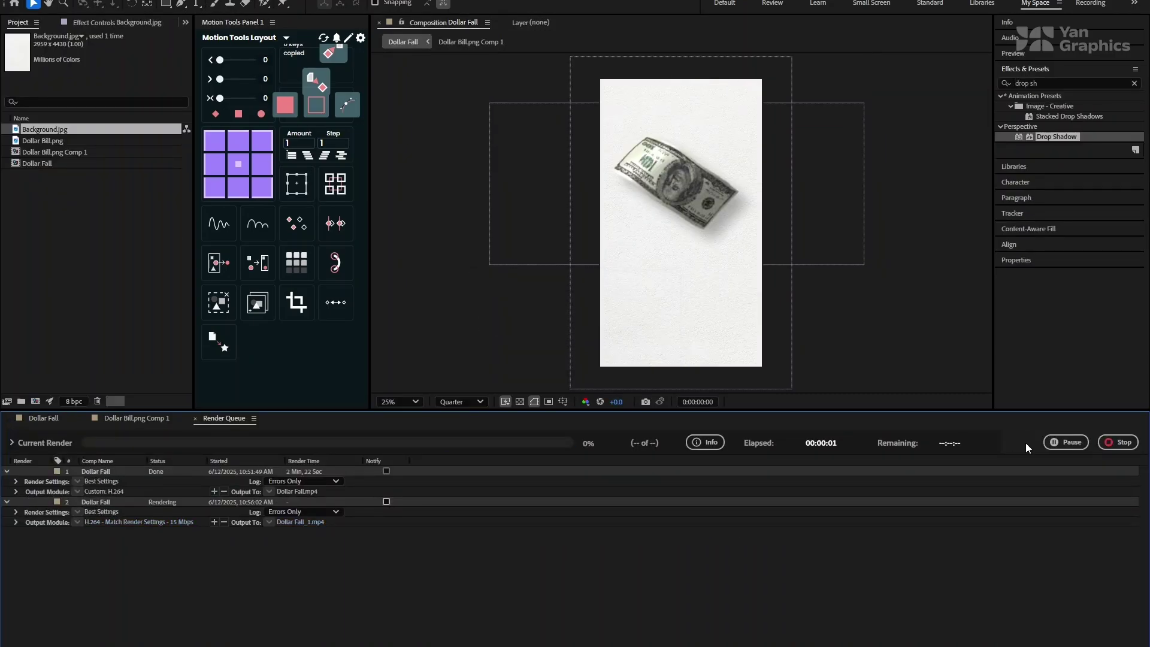